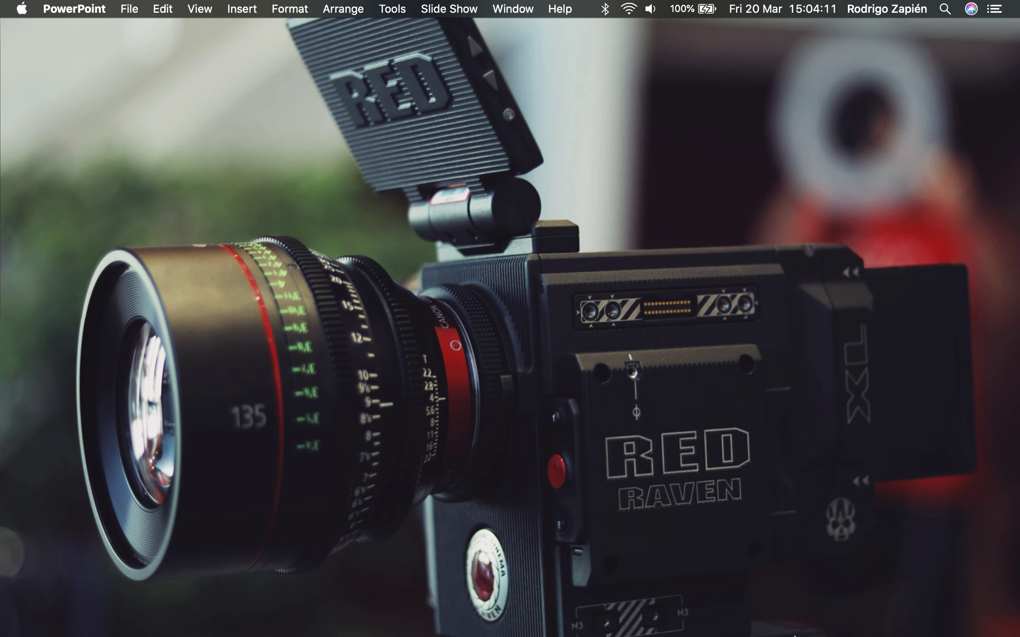
Restore the minimized 'Formatting presentations' window and switch it to full screen.
click(934, 613)
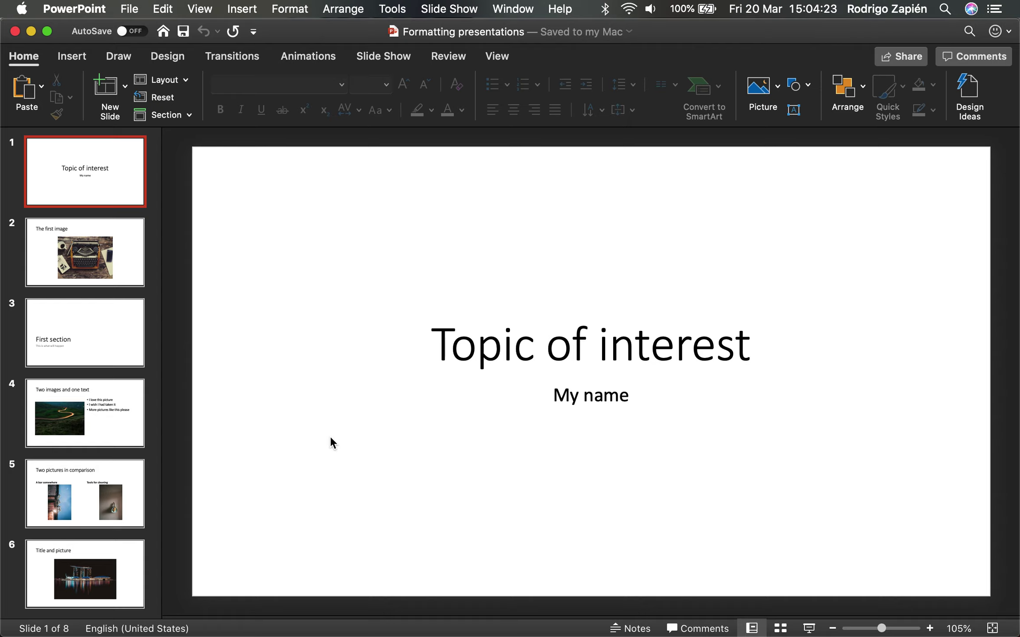
scroll(55, 373, down, 5)
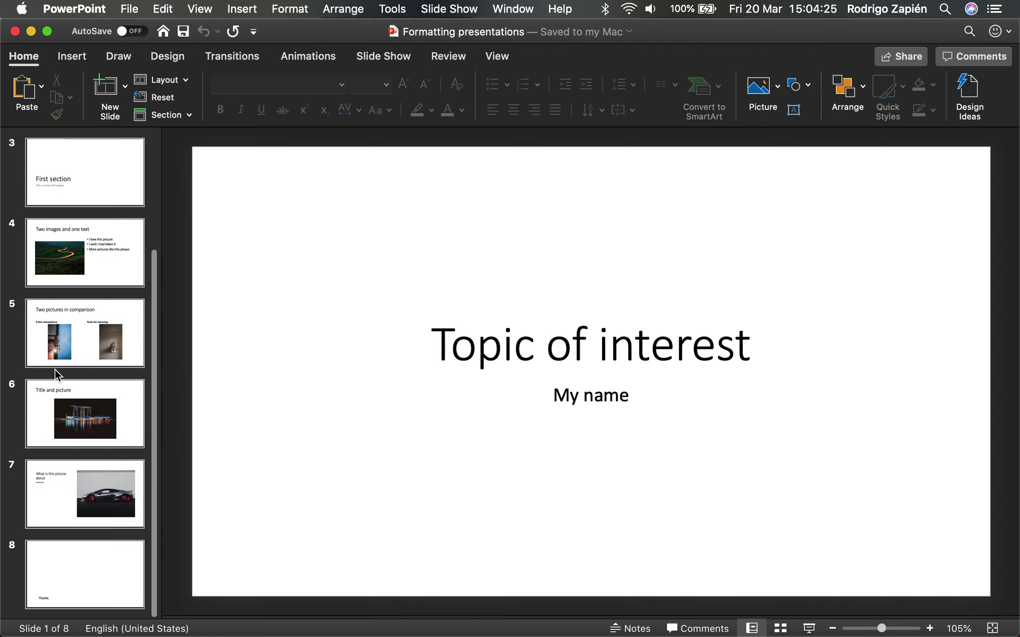
scroll(55, 369, up, 5)
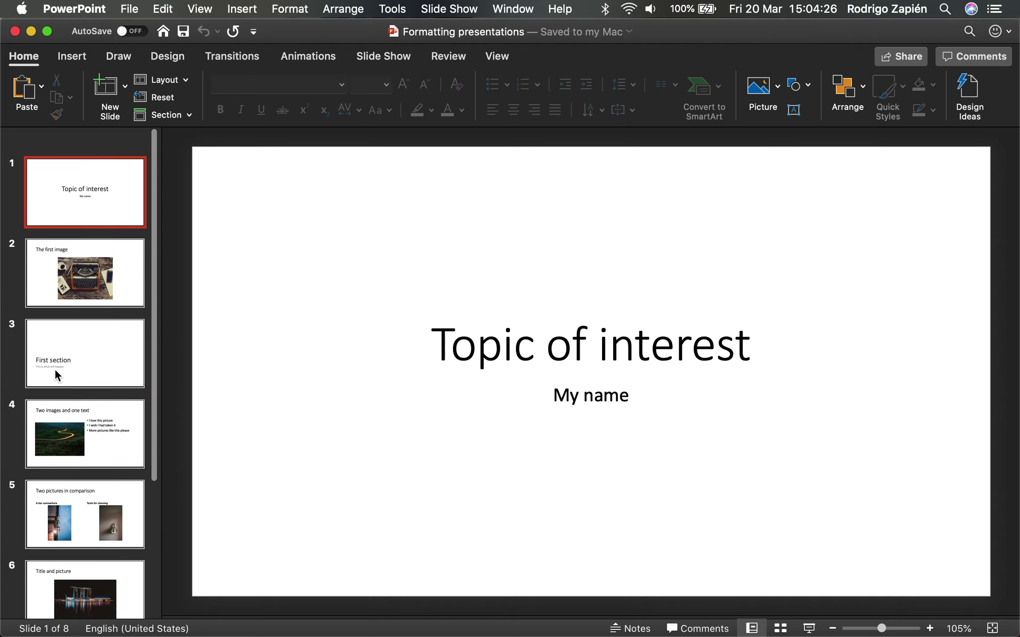
click(47, 31)
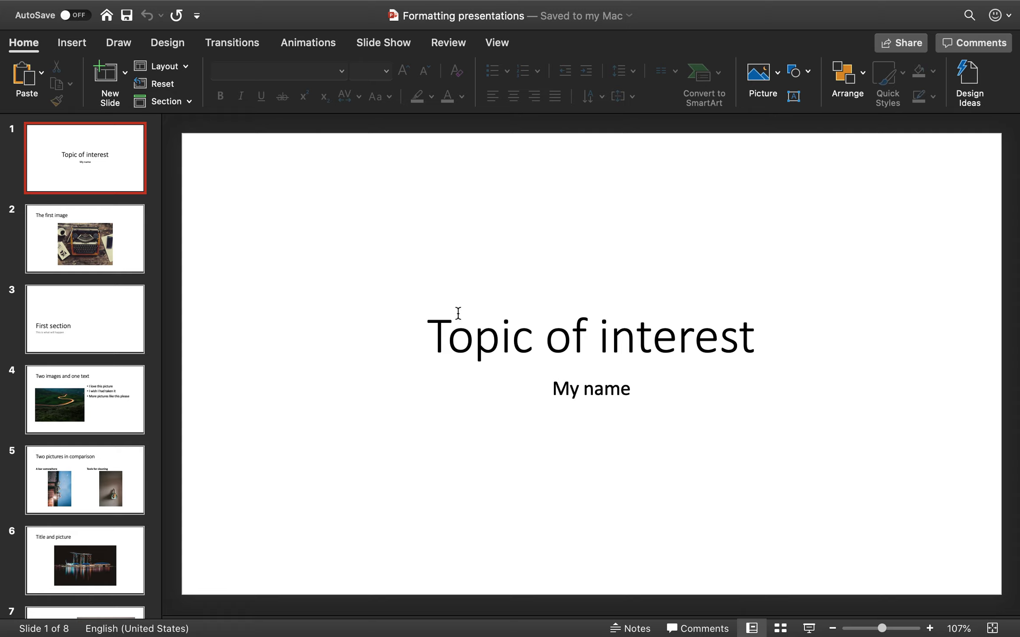
Set the title 'Topic of interest' to the EDS Market font.
click(459, 332)
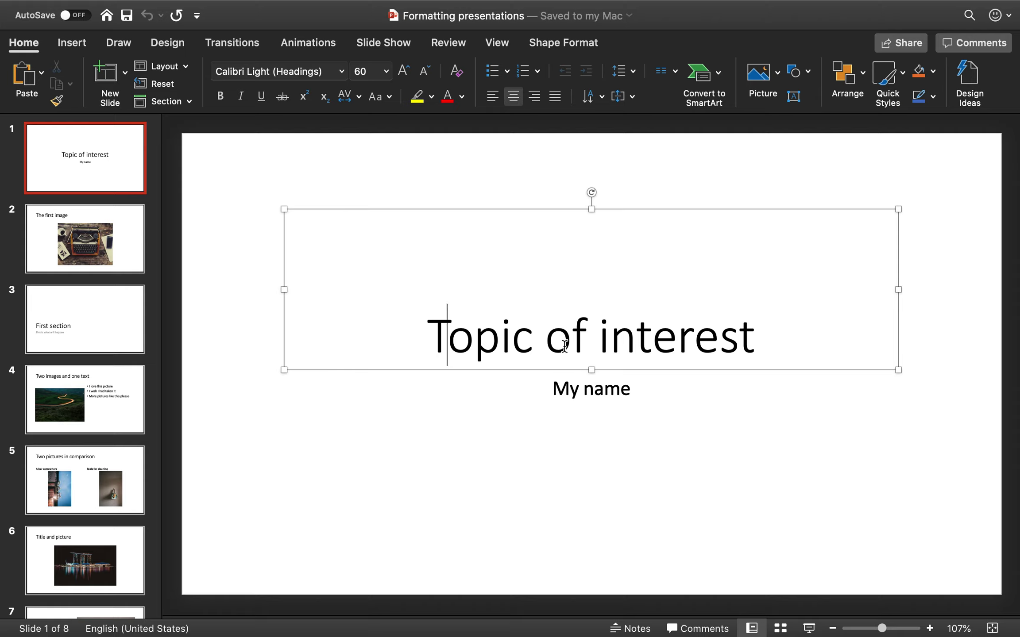
key(Left)
key(super+a)
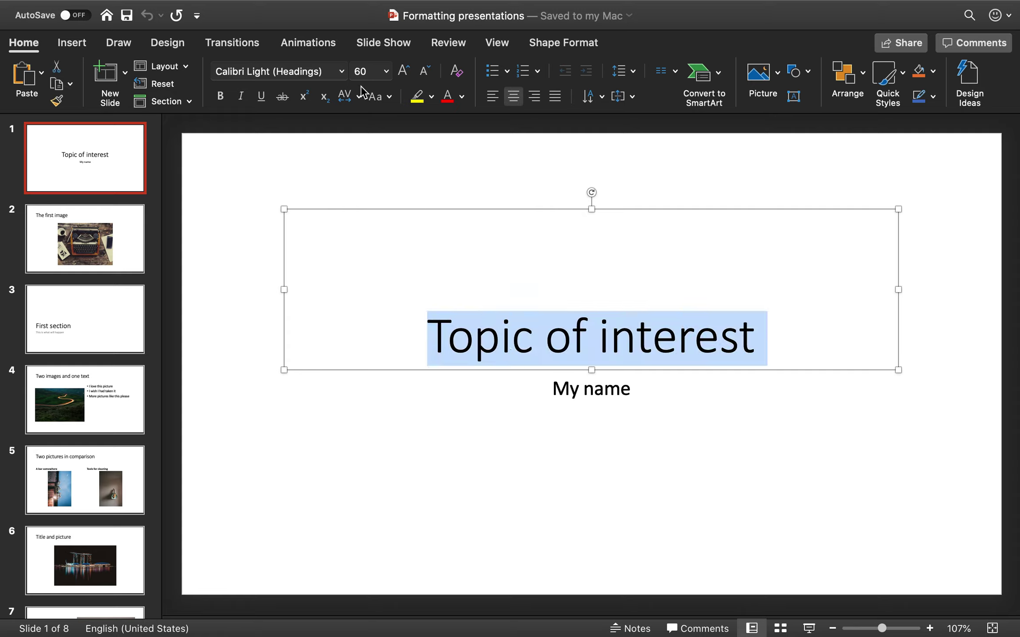
click(344, 72)
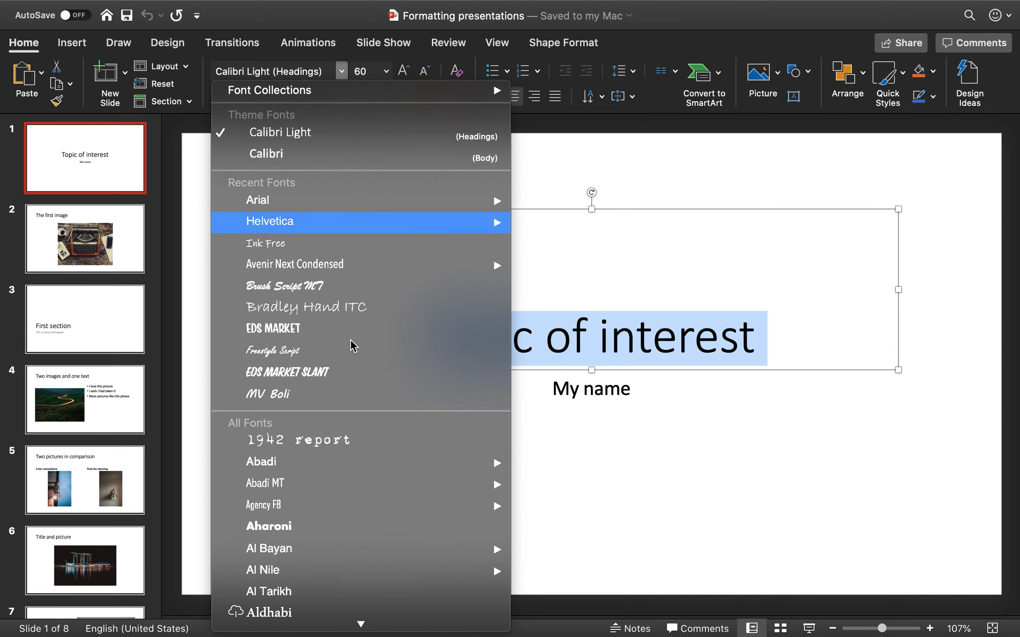
scroll(371, 414, down, 3)
mouse_move(372, 430)
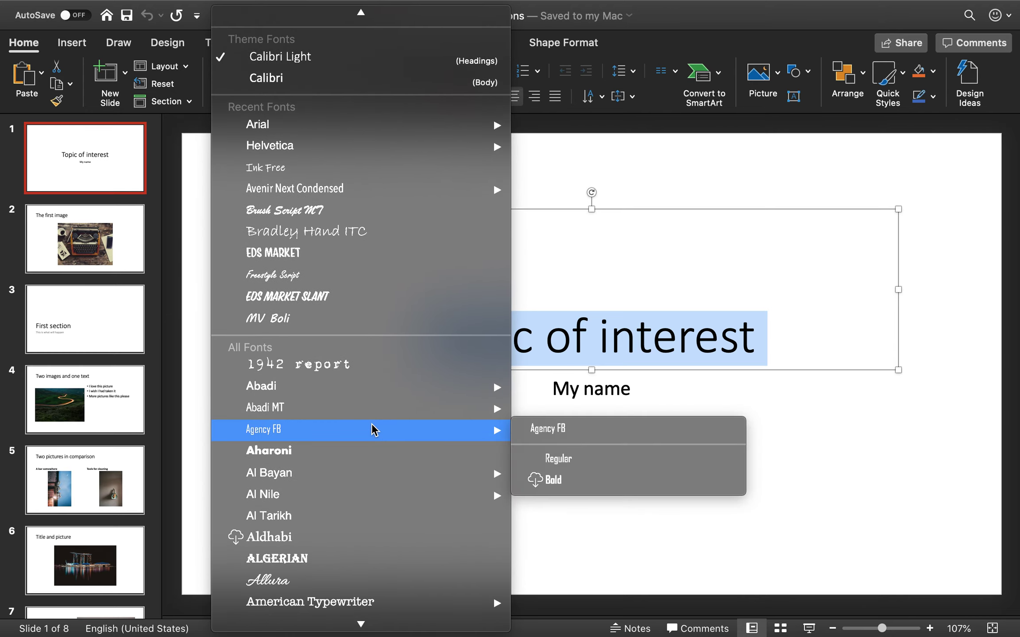
scroll(371, 430, down, 15)
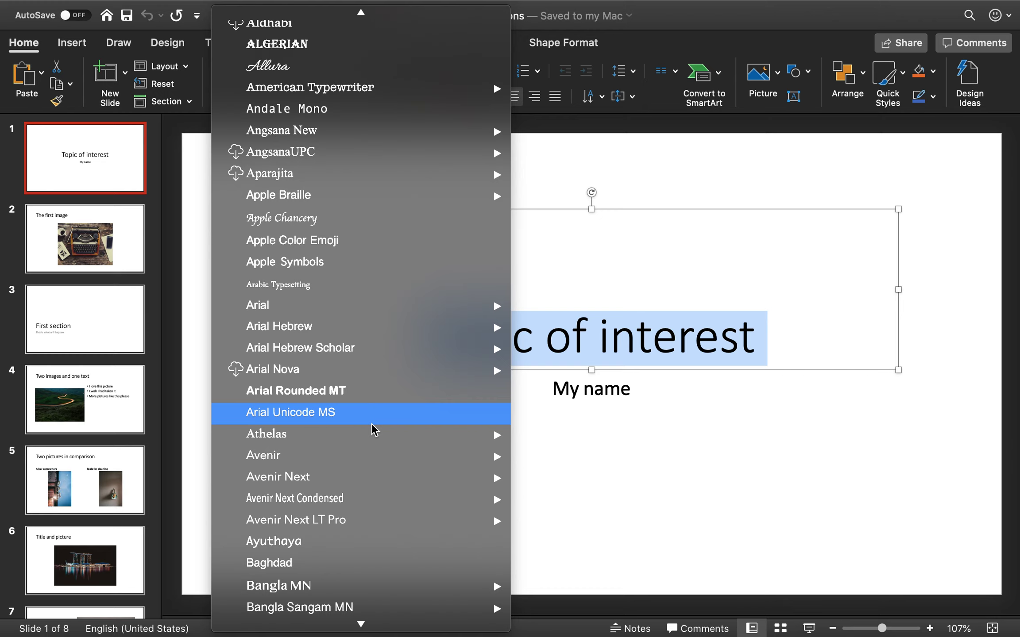
scroll(372, 429, up, 18)
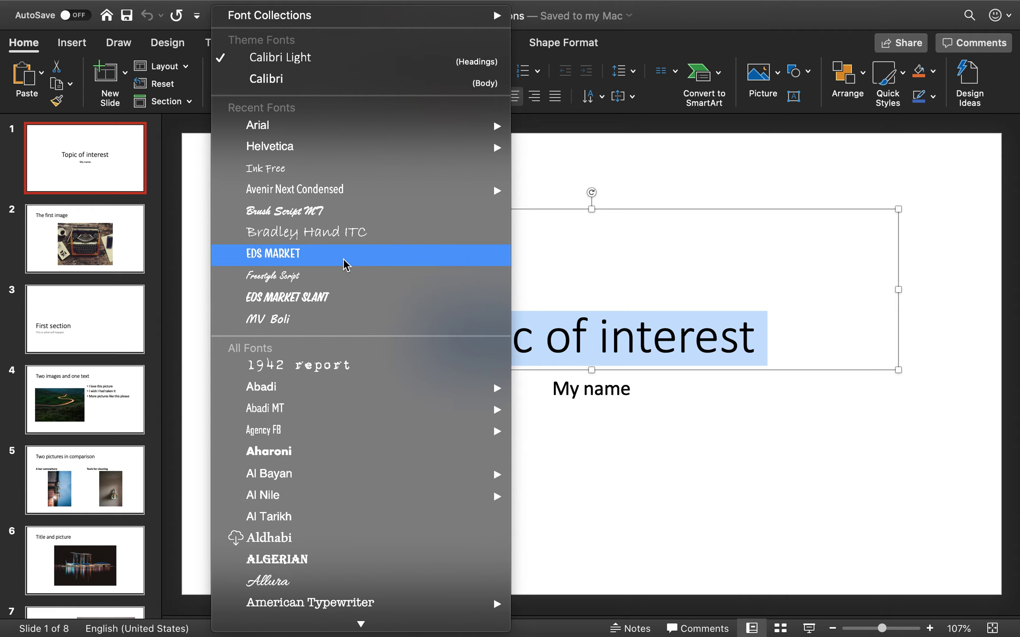
click(344, 261)
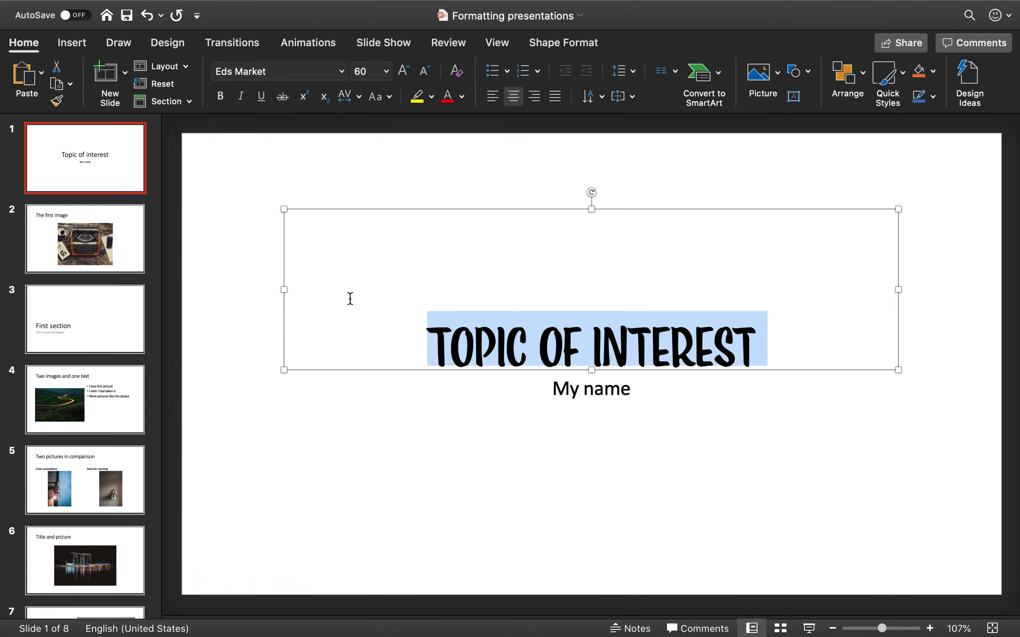
Set the 'My name' subtitle to the EDS Market Slant font.
click(507, 452)
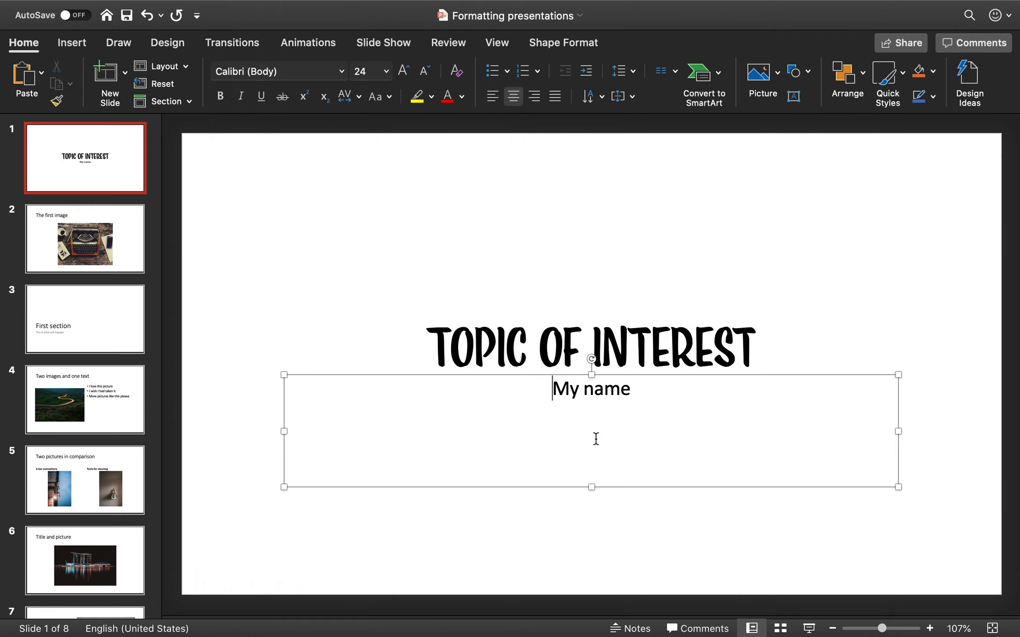
key(super+a)
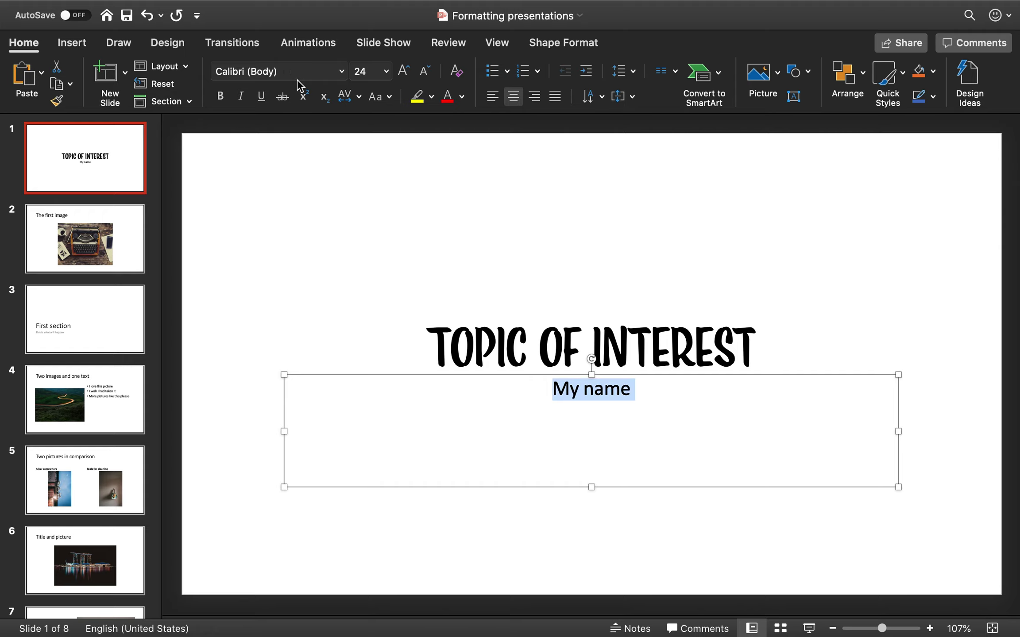
click(338, 74)
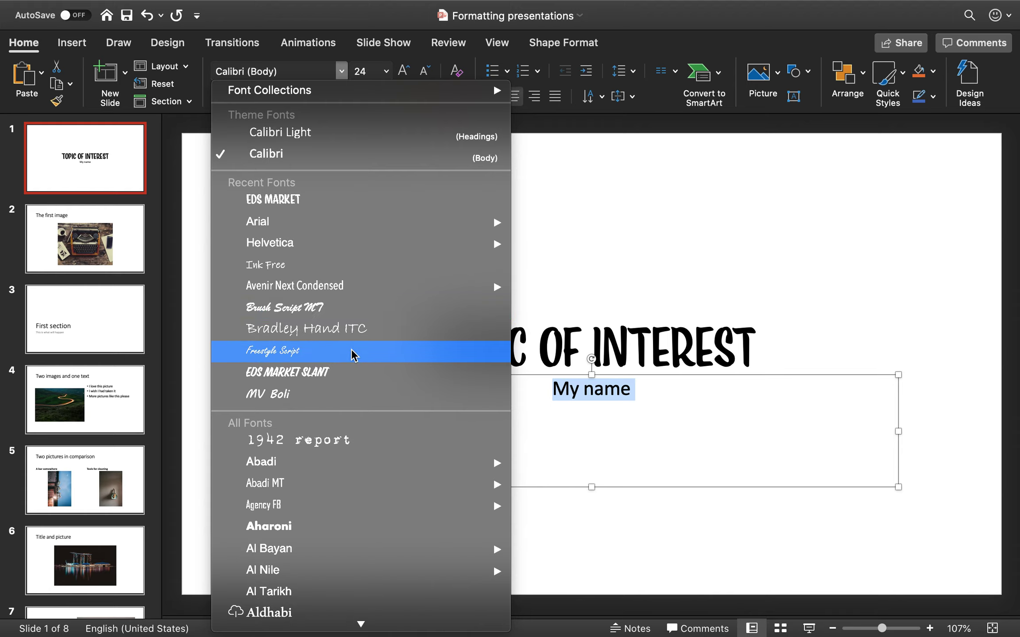
click(357, 372)
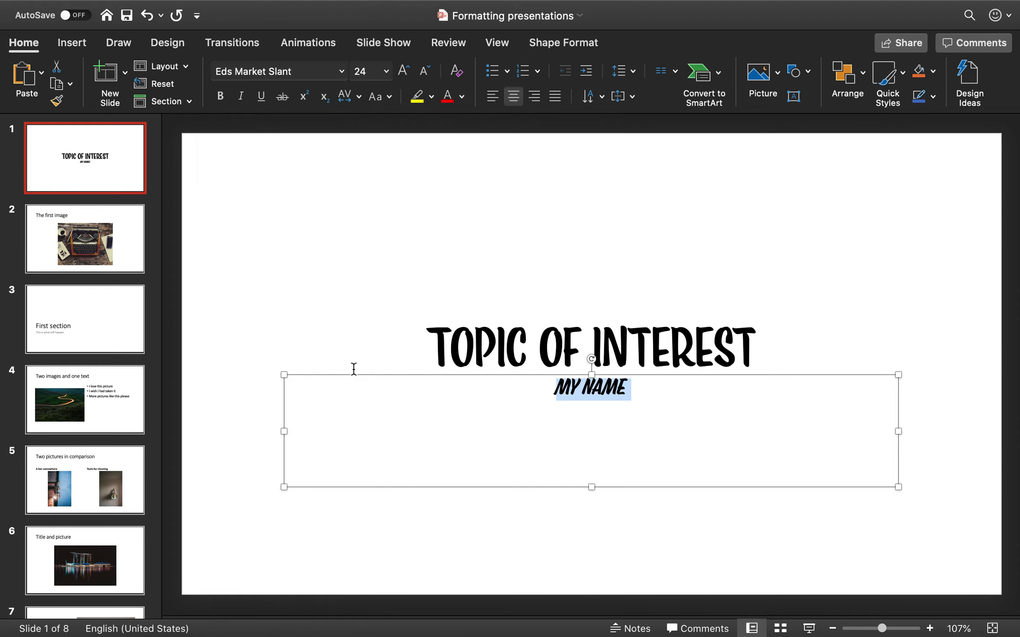
click(319, 261)
click(246, 387)
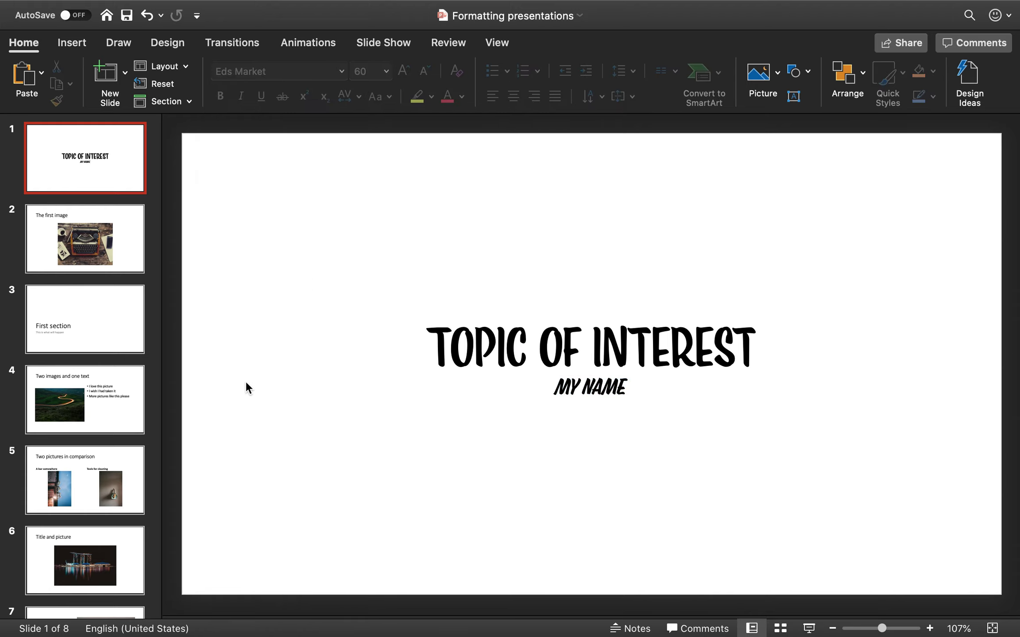
click(445, 354)
Enlarge the 'Topic of interest' title to 72 pt.
click(439, 353)
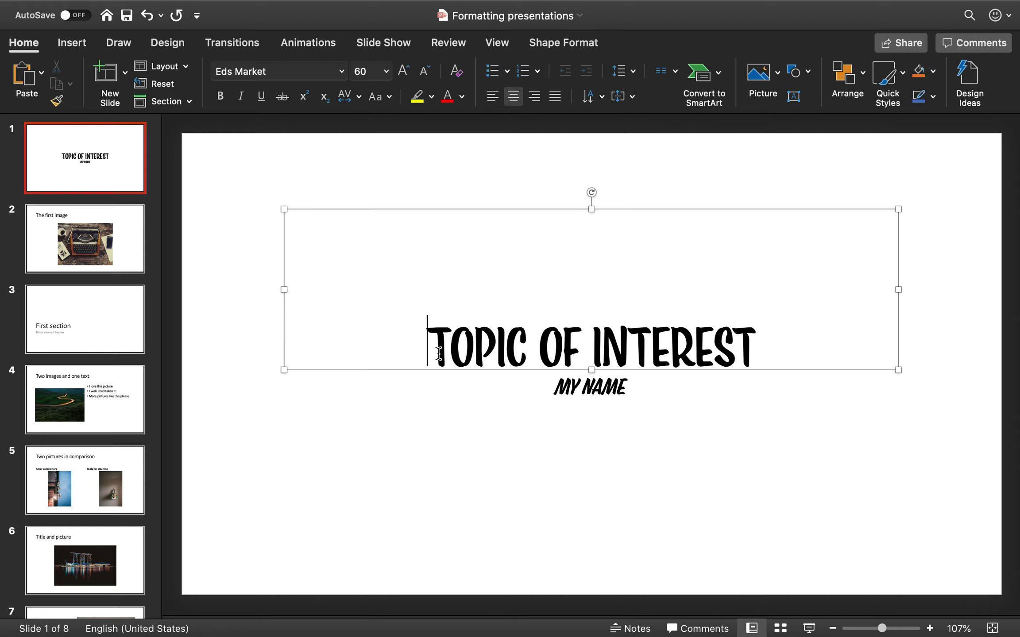
triple_click(438, 353)
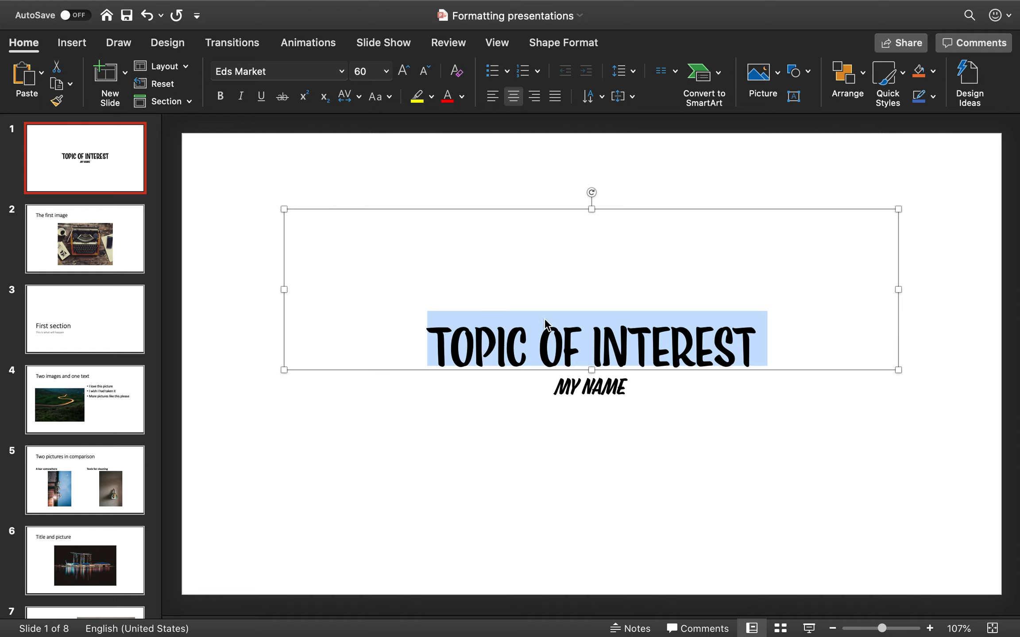
click(404, 72)
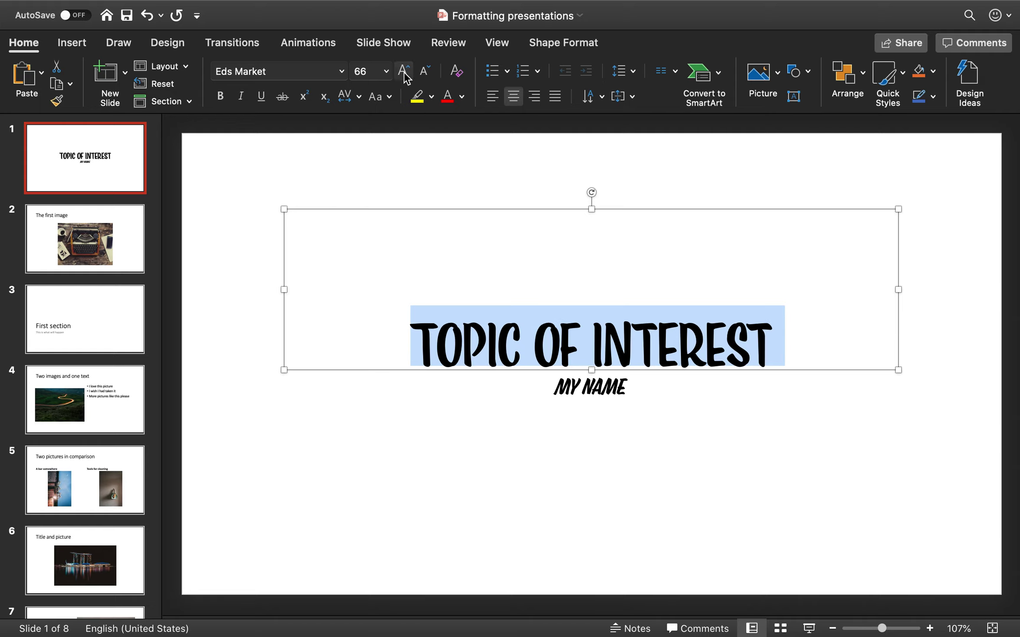
click(403, 72)
Enlarge the 'My name' subtitle to 32 pt.
click(565, 390)
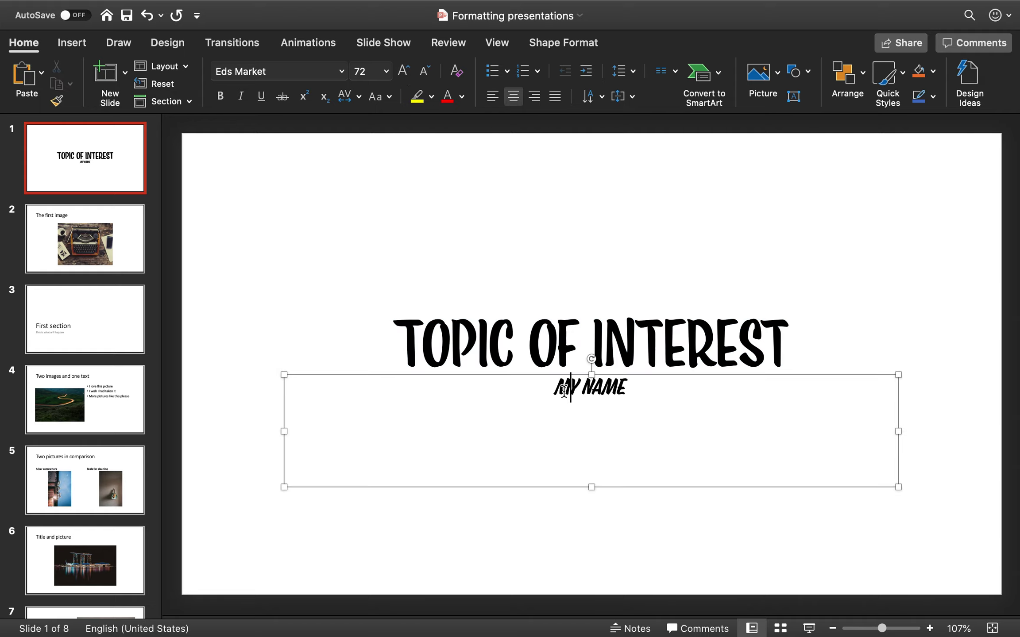
triple_click(565, 390)
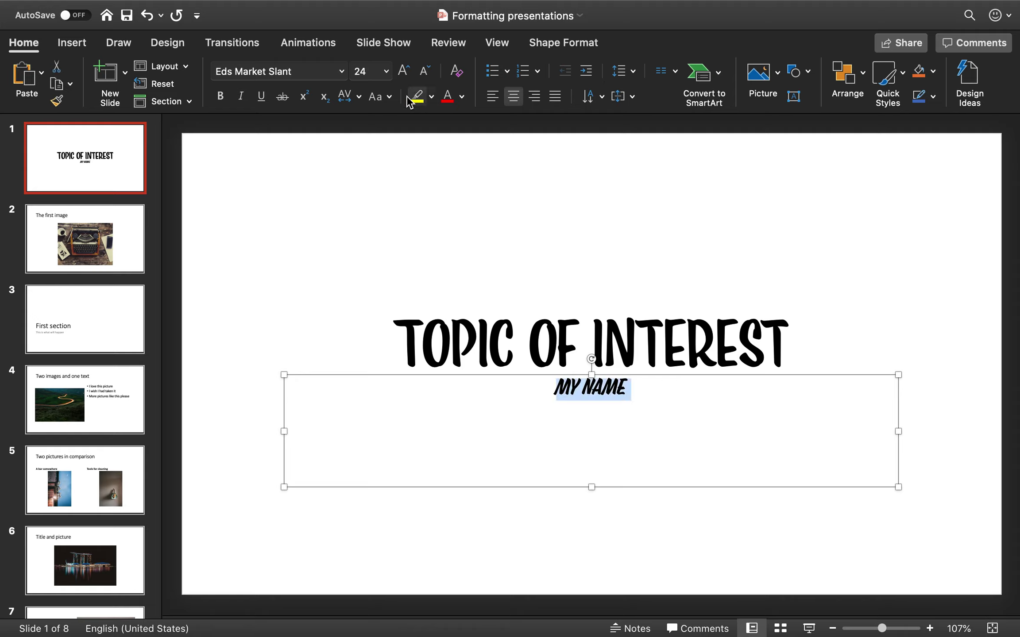
click(404, 73)
click(404, 73)
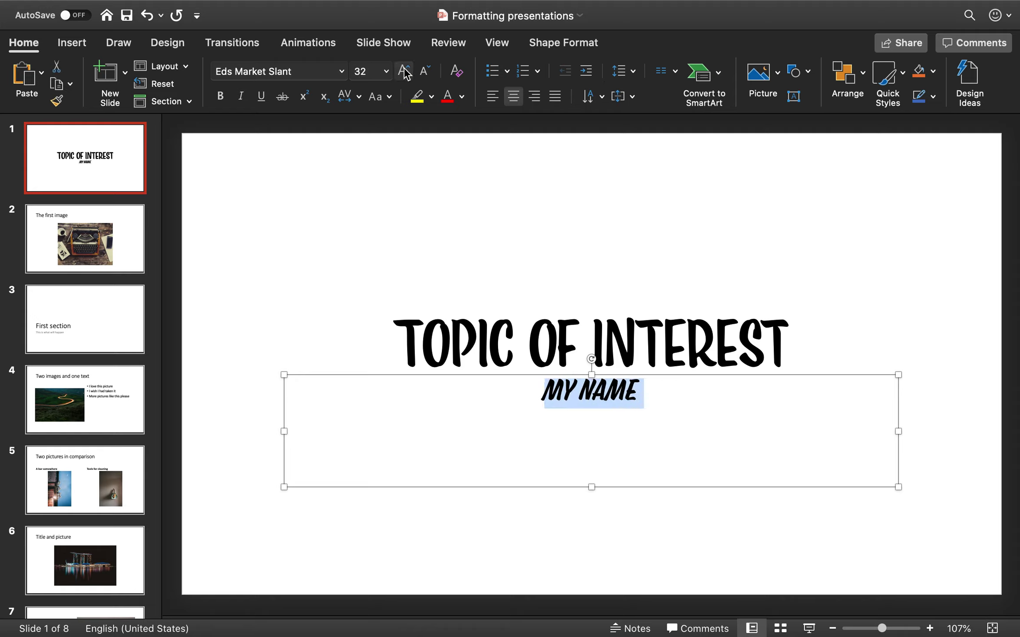
click(347, 223)
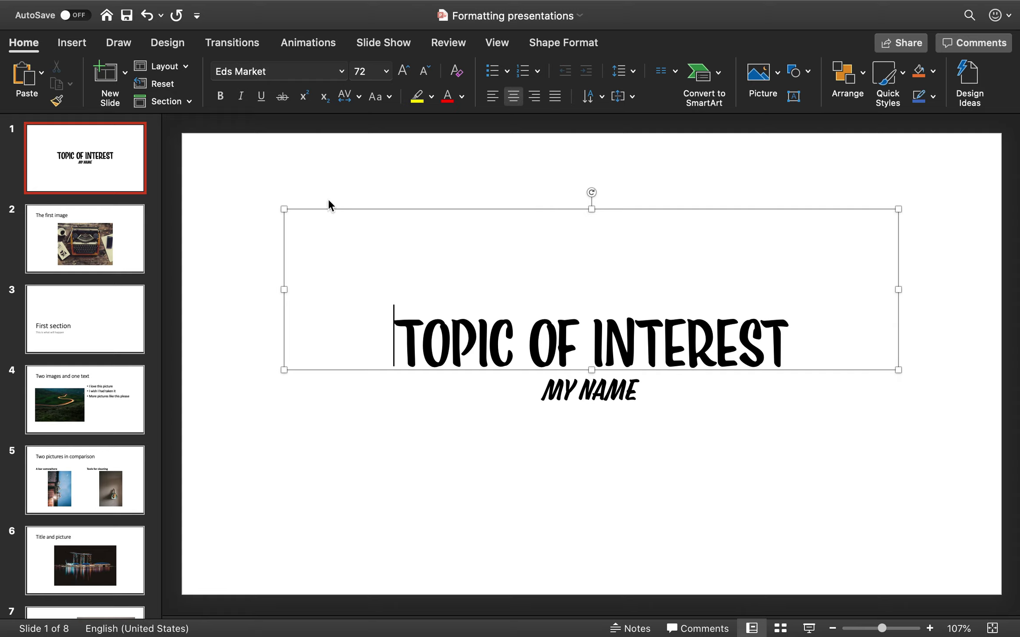
click(341, 177)
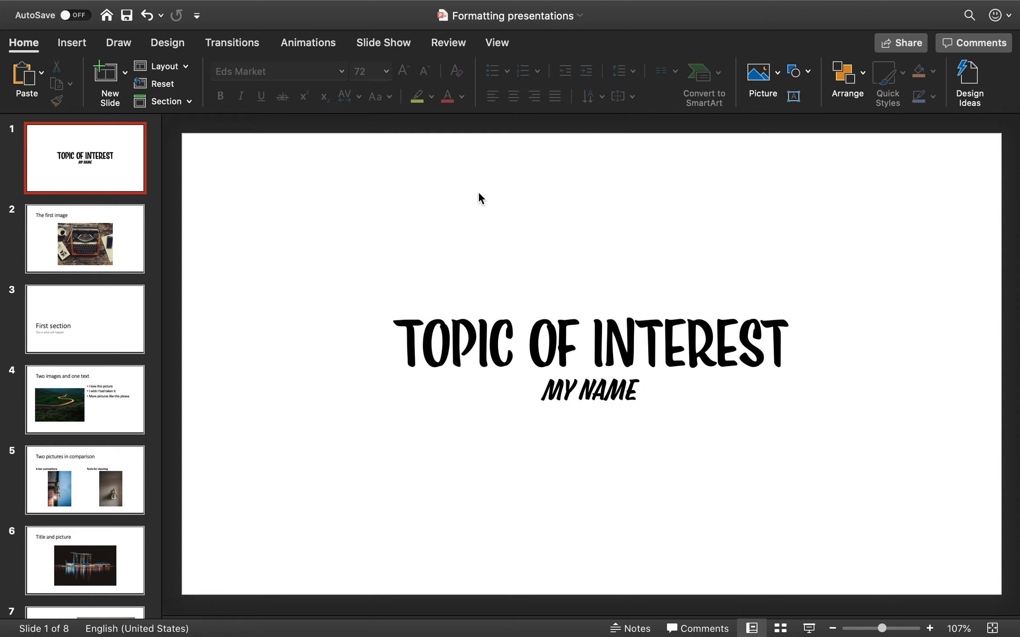
right_click(484, 168)
Open the title slide's background settings and choose a solid fill.
click(423, 170)
right_click(424, 171)
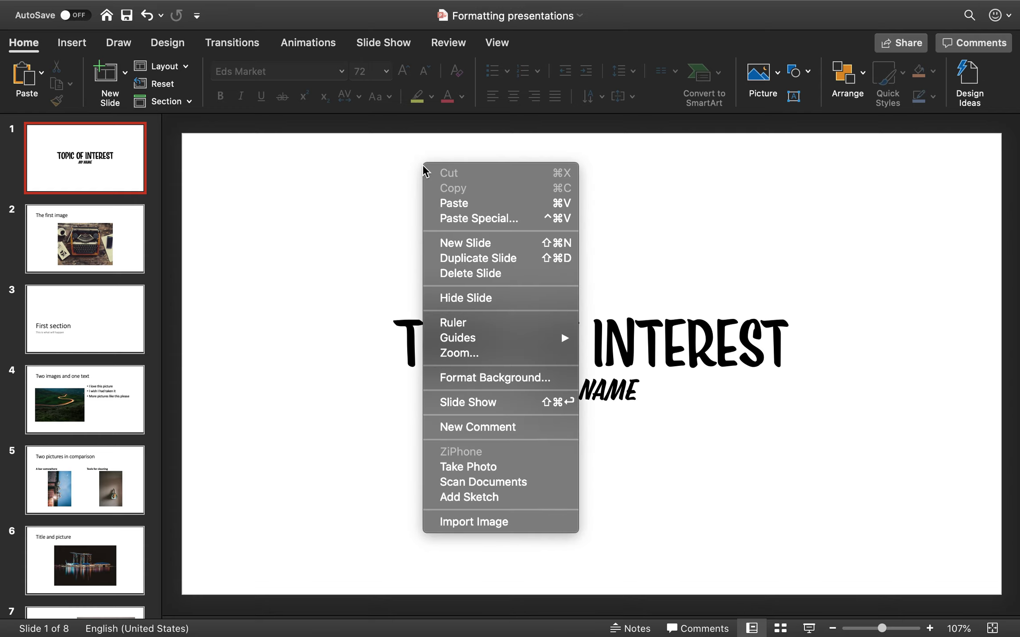
click(551, 381)
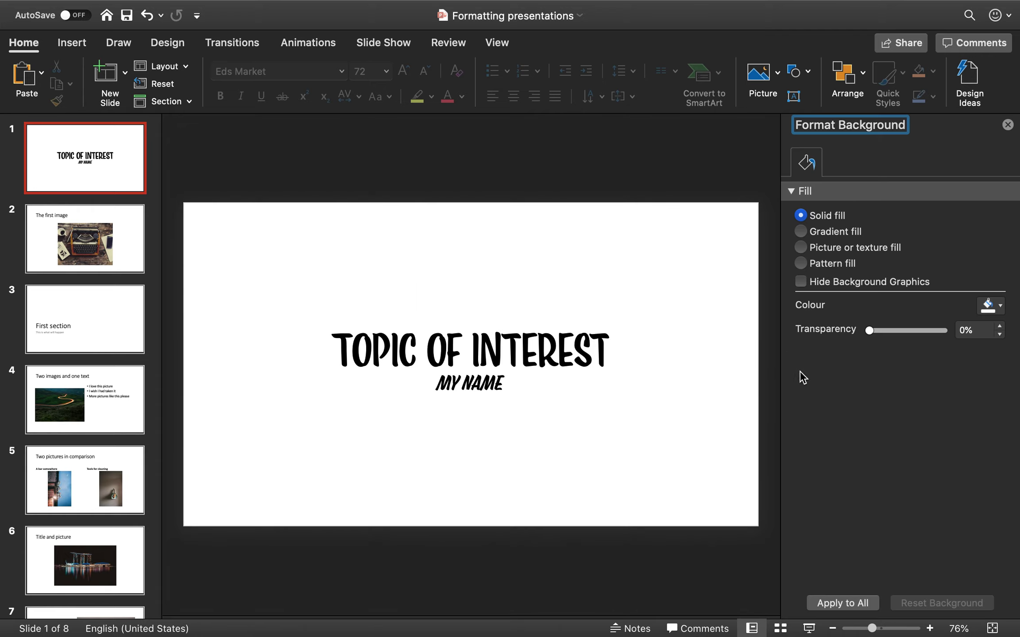
click(835, 232)
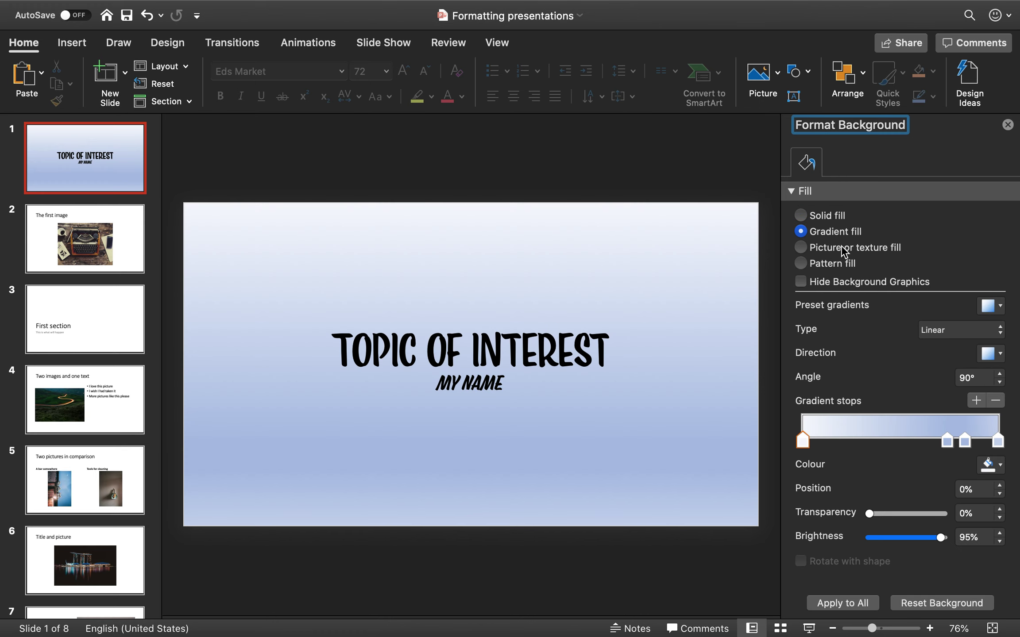
click(841, 246)
click(839, 261)
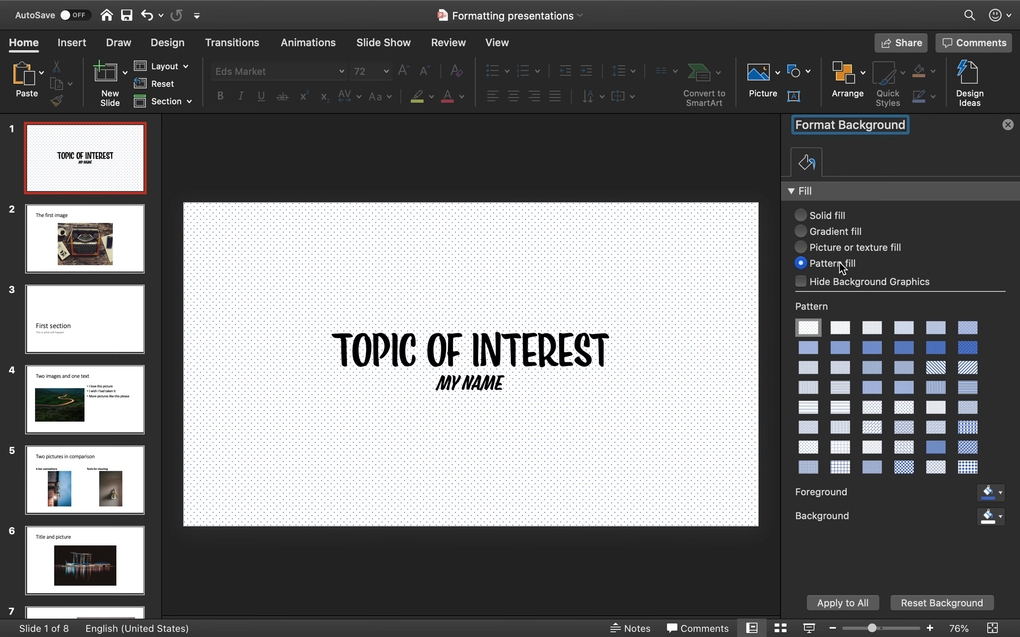
click(837, 218)
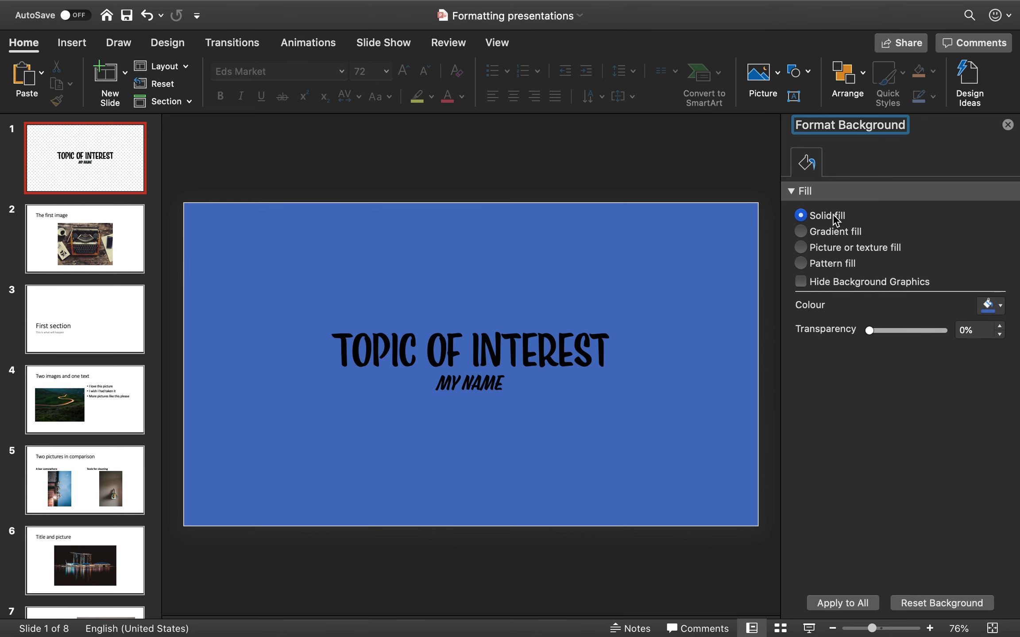
Set the solid background fill colour to light blue.
click(996, 306)
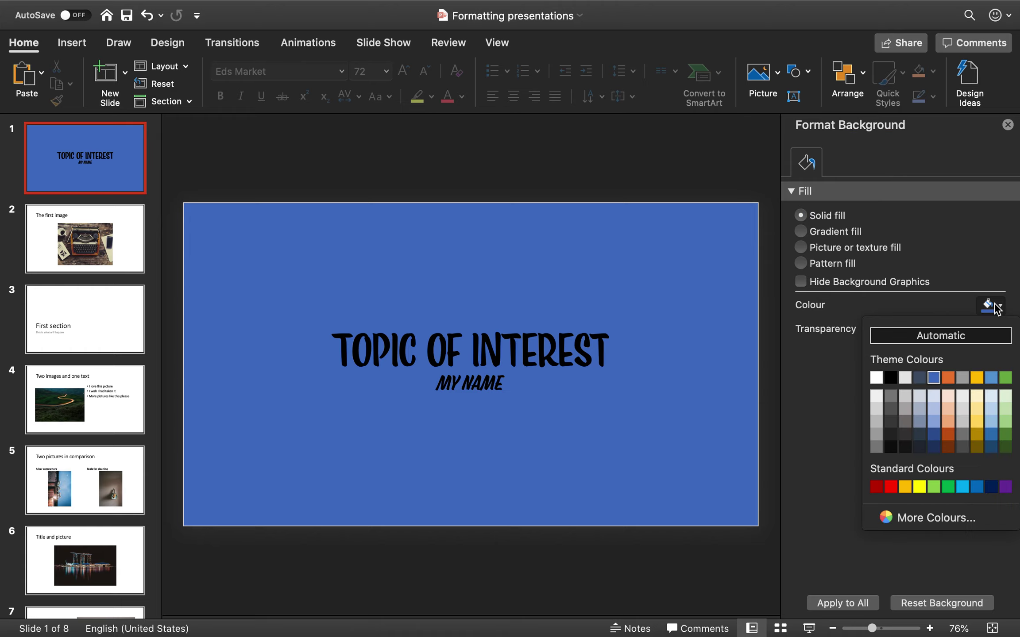
click(950, 397)
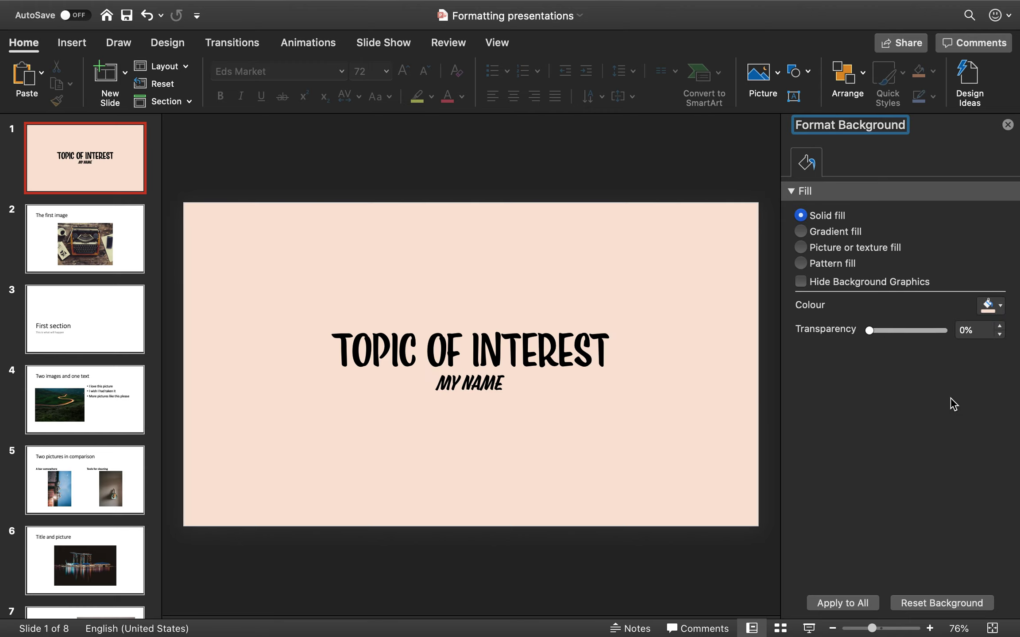
click(996, 306)
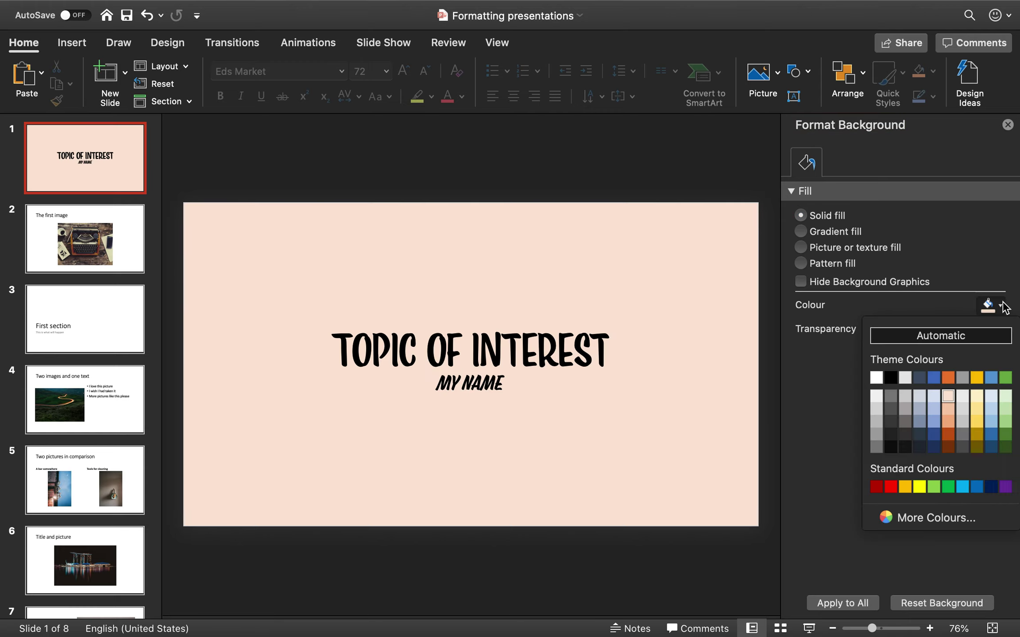
click(934, 408)
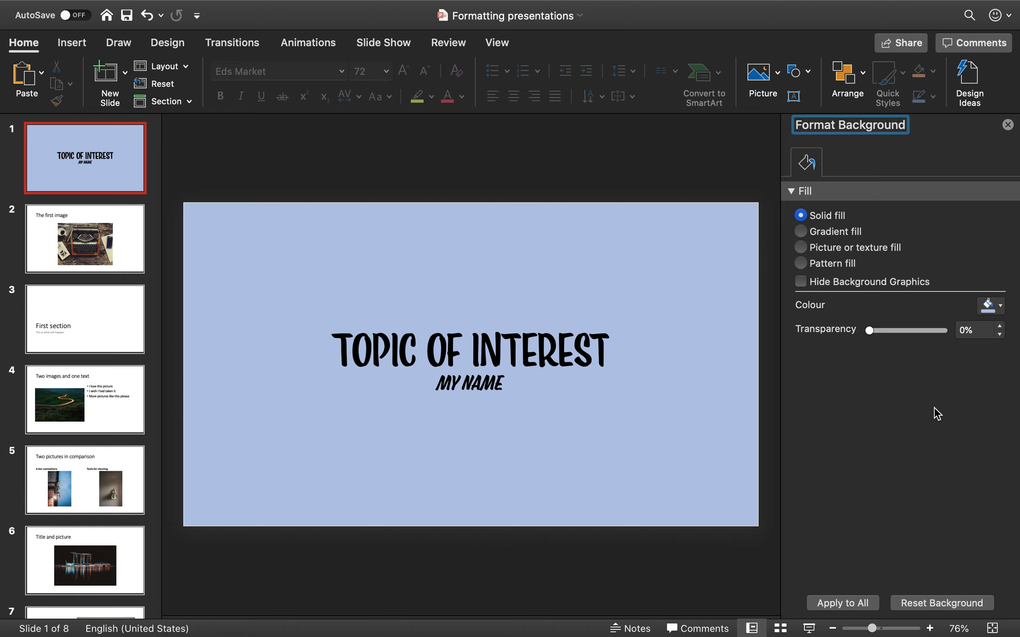
click(488, 357)
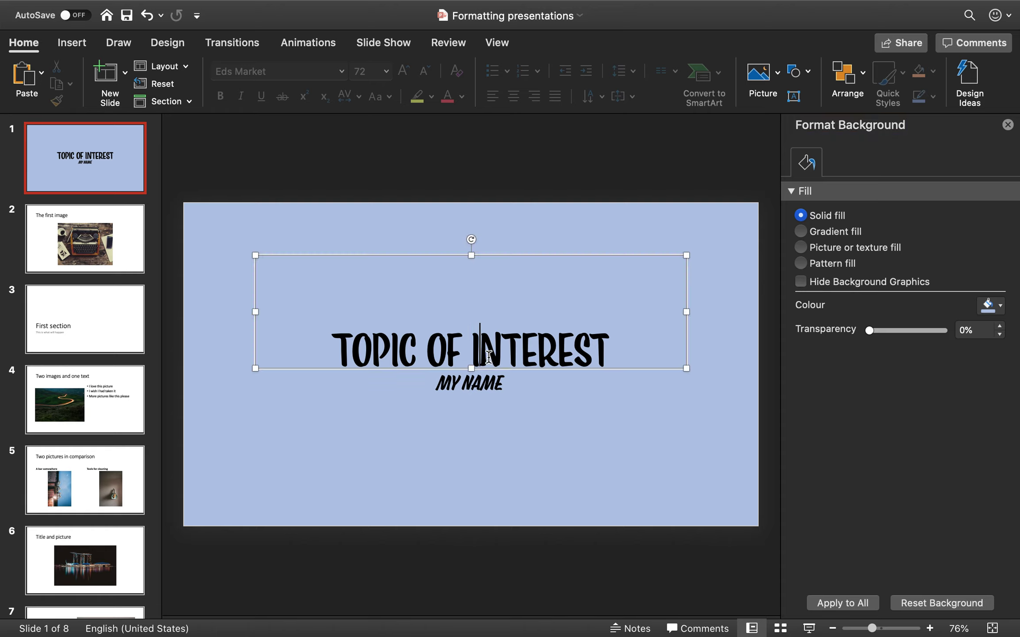
click(618, 489)
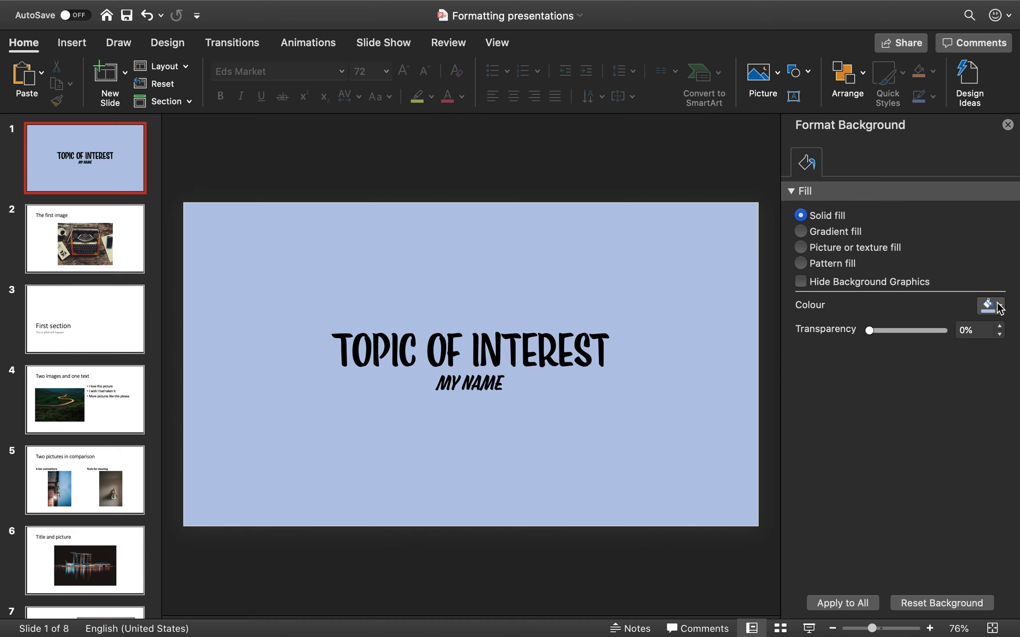
Switch the background to a stronger blue and make the 'Topic of interest' title white.
click(999, 307)
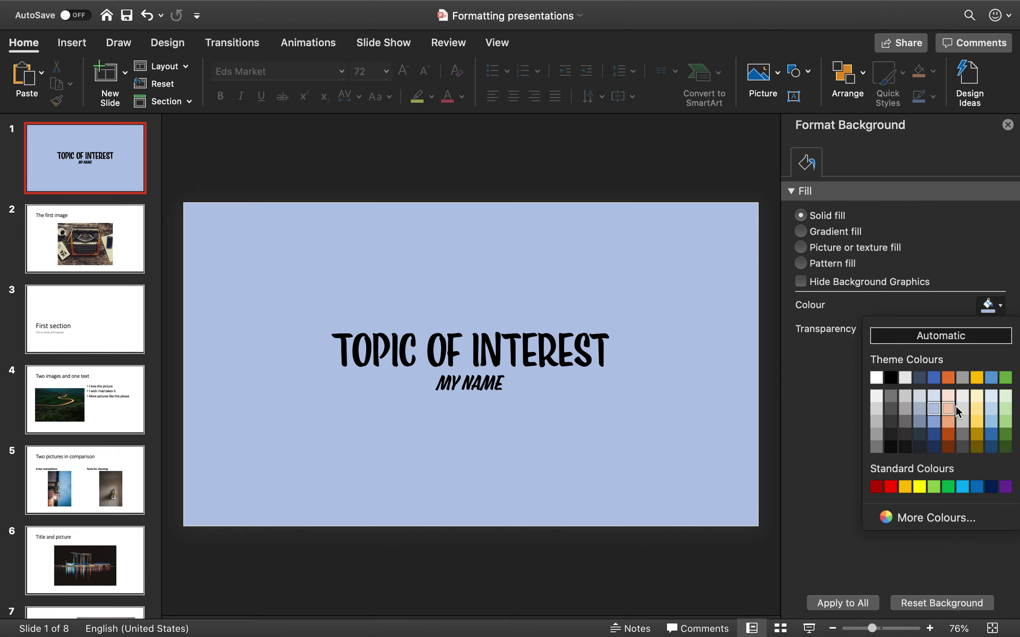
click(933, 378)
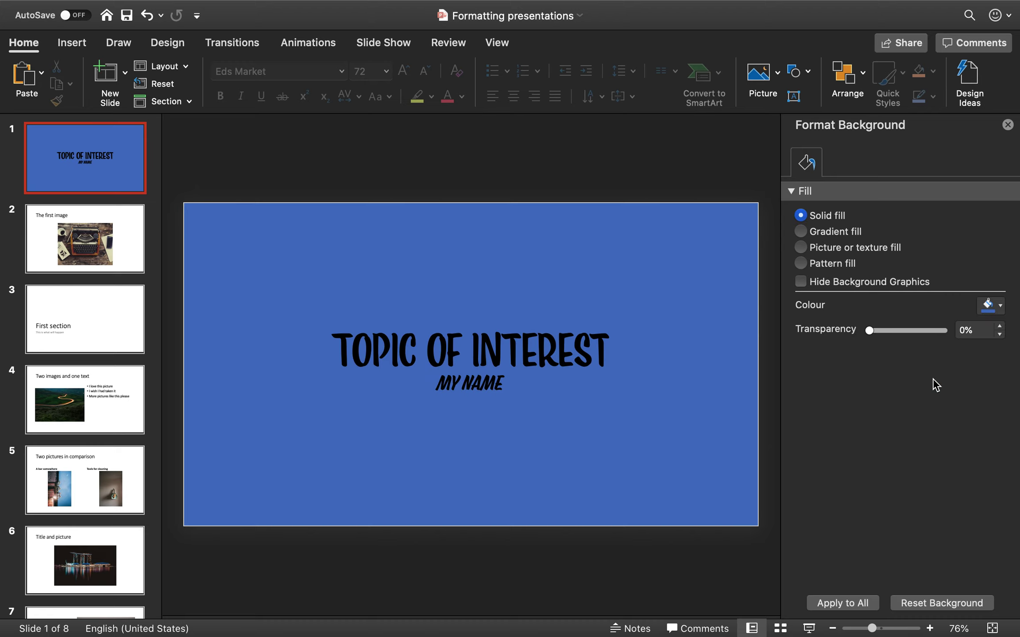
click(334, 350)
triple_click(626, 349)
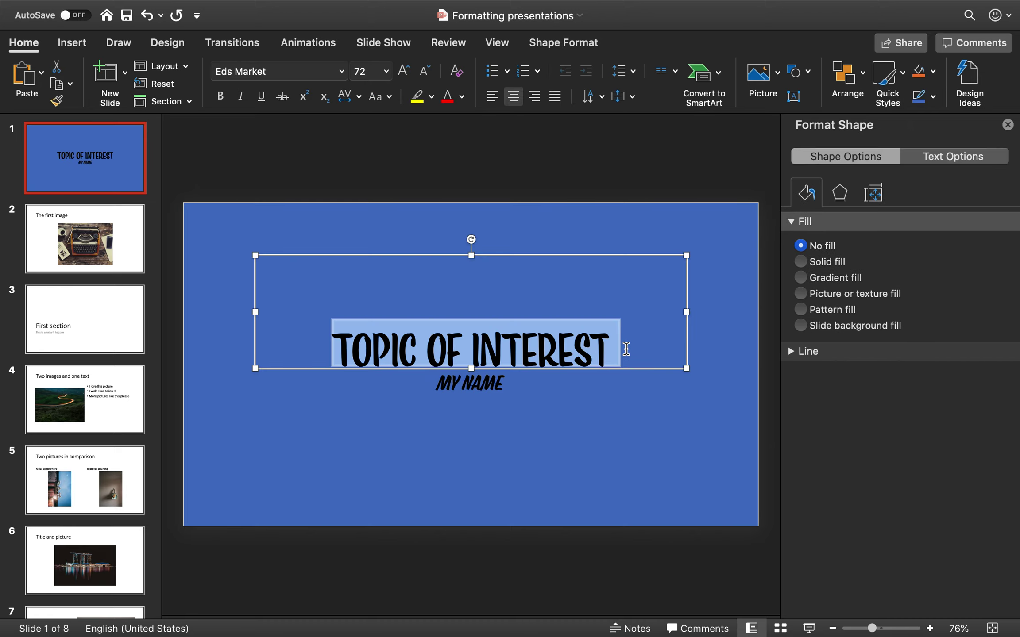
click(462, 97)
click(452, 138)
click(457, 177)
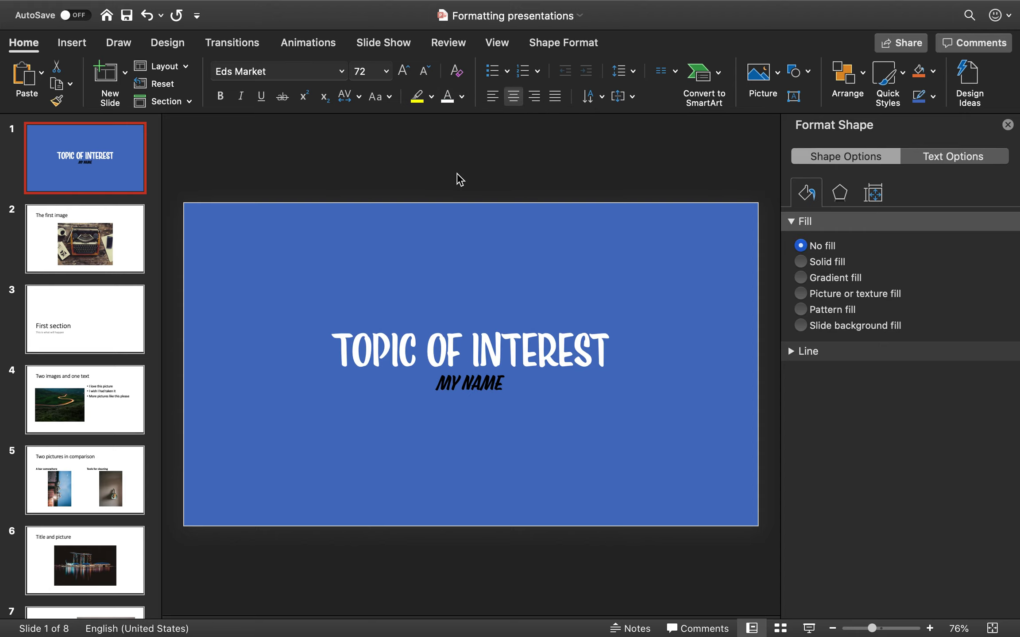
Make the 'My name' subtitle text white.
click(470, 394)
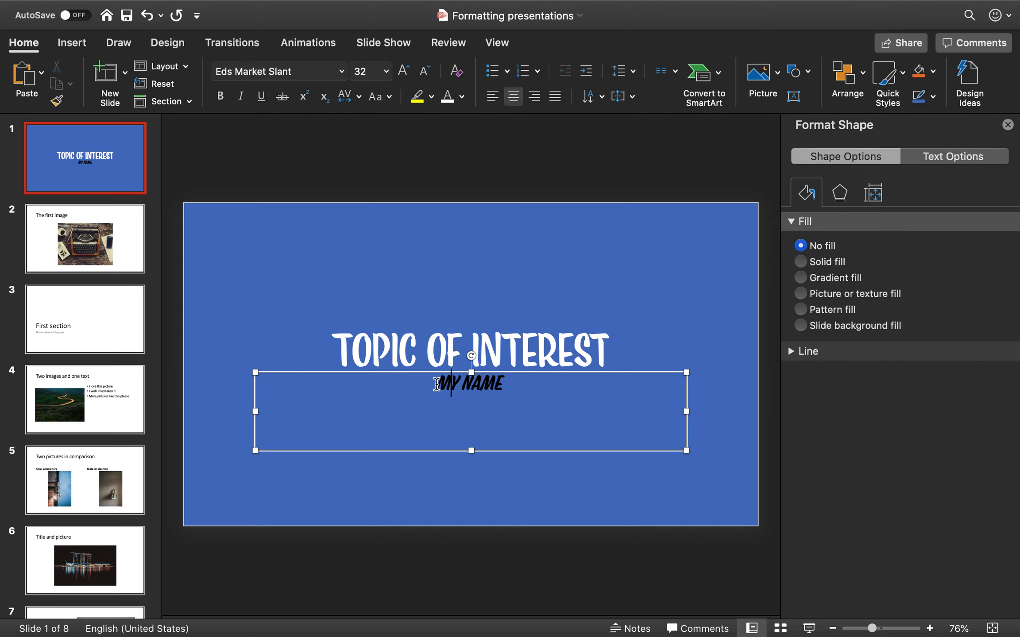
drag(438, 384, 533, 385)
click(447, 95)
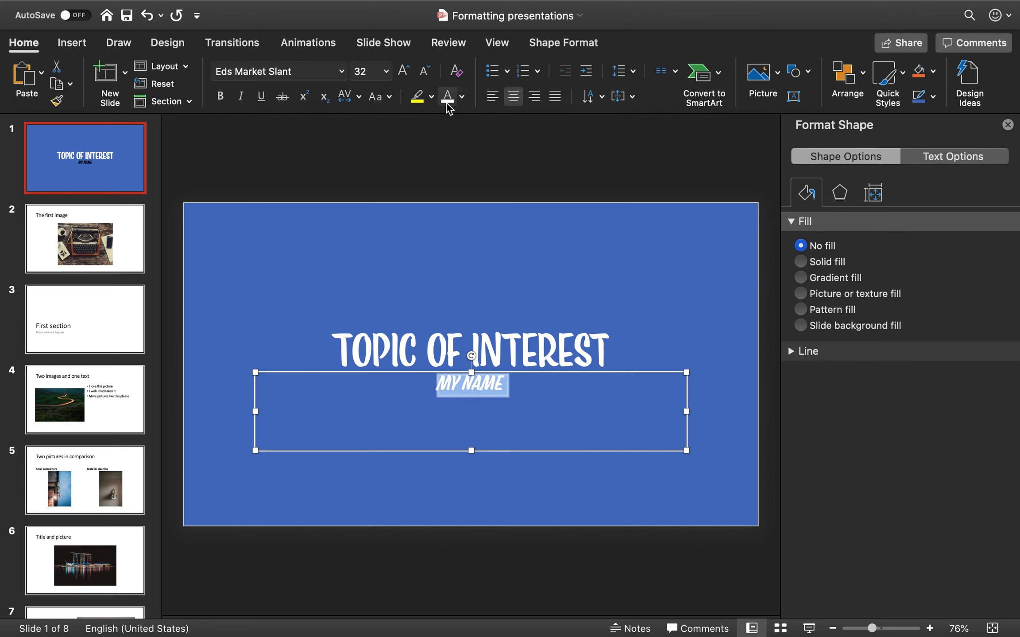
click(480, 227)
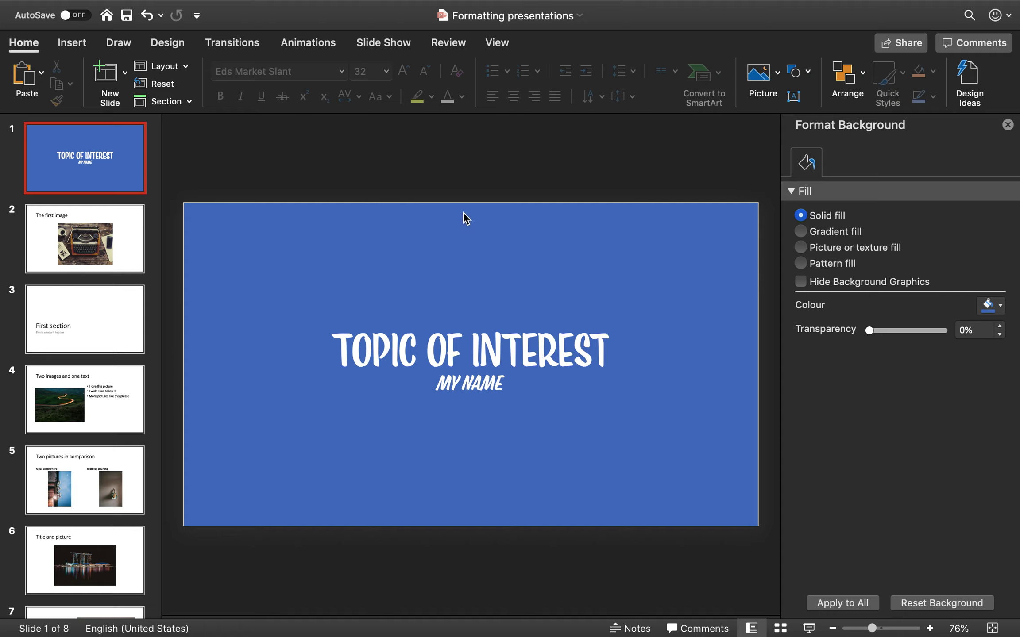
click(129, 220)
Apply the title slide's blue background to all eight slides and check slide 2.
click(1000, 306)
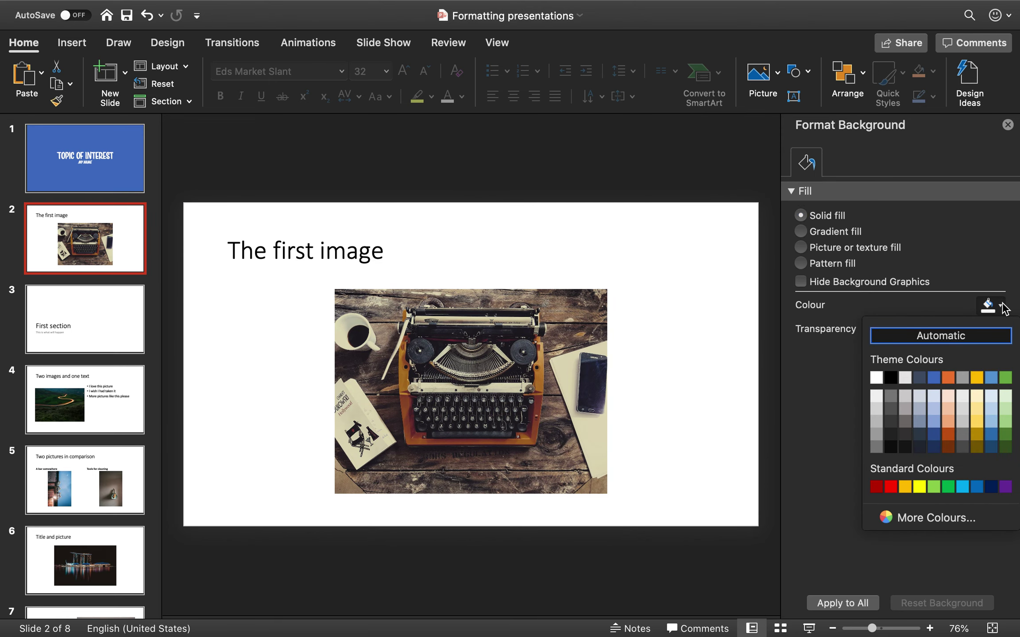
click(618, 159)
click(120, 138)
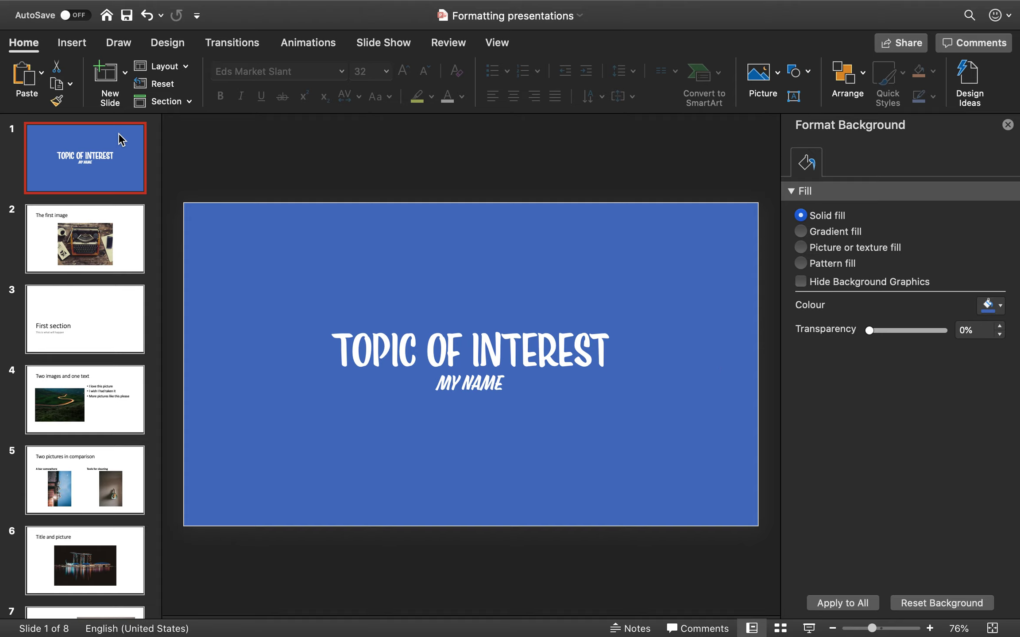
click(836, 605)
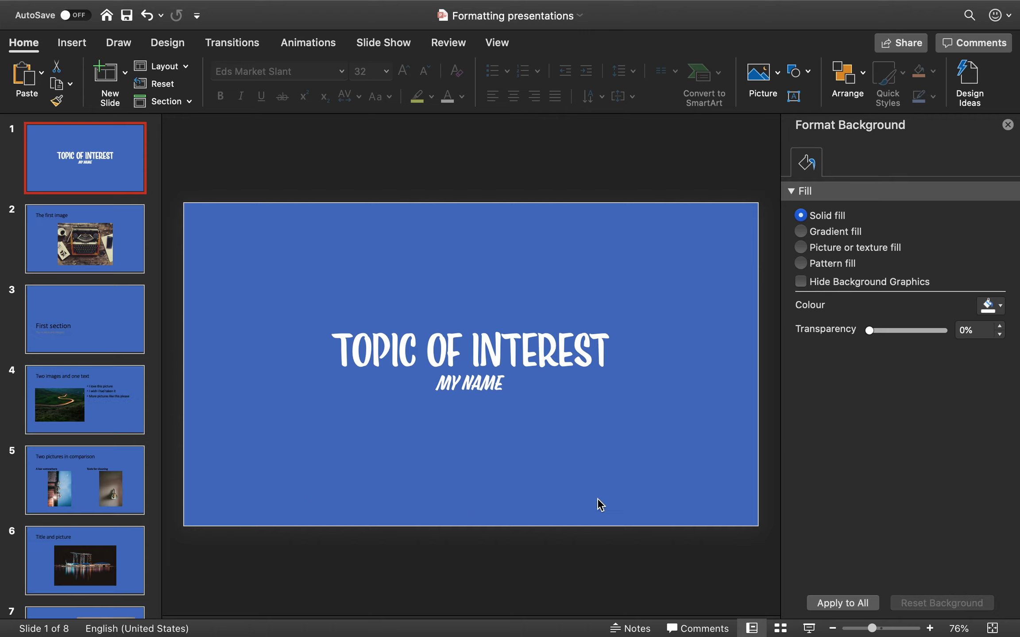
click(628, 472)
click(125, 229)
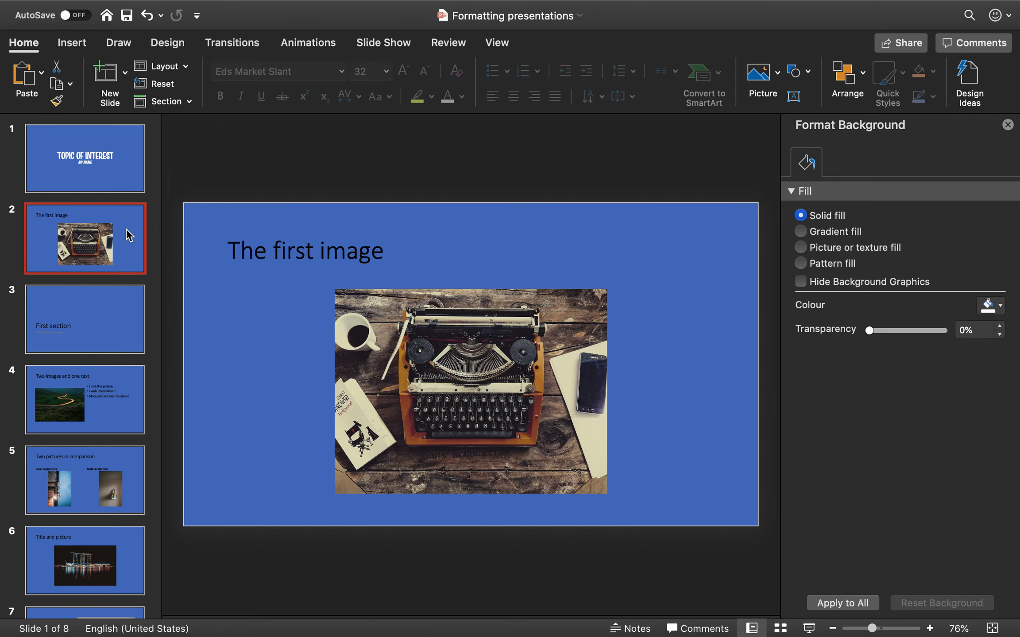
click(136, 142)
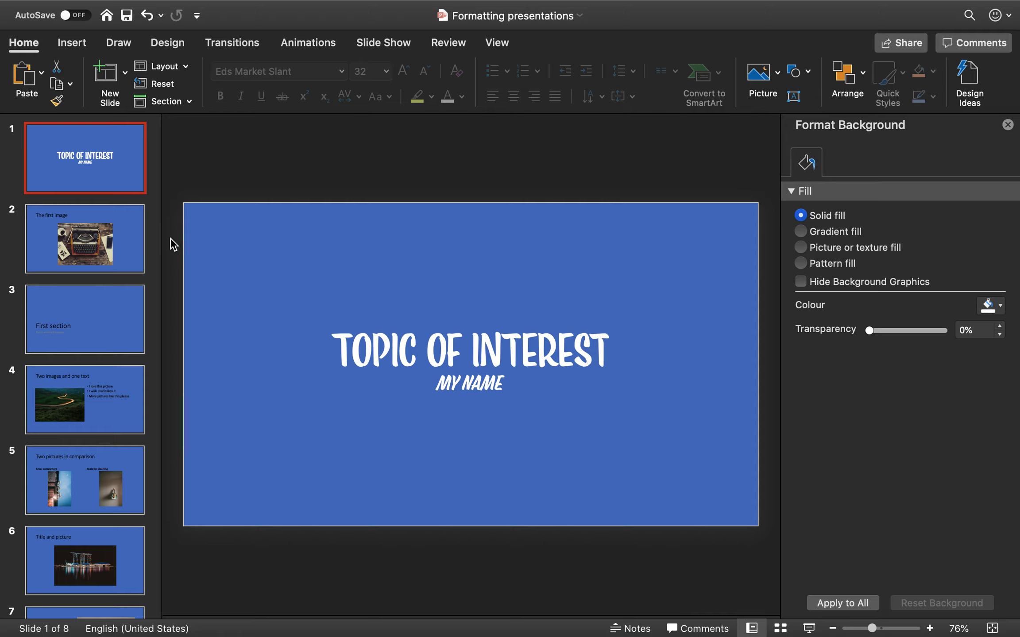
Set slide 2's title 'The first image' to the Eds Market font.
click(140, 226)
click(280, 252)
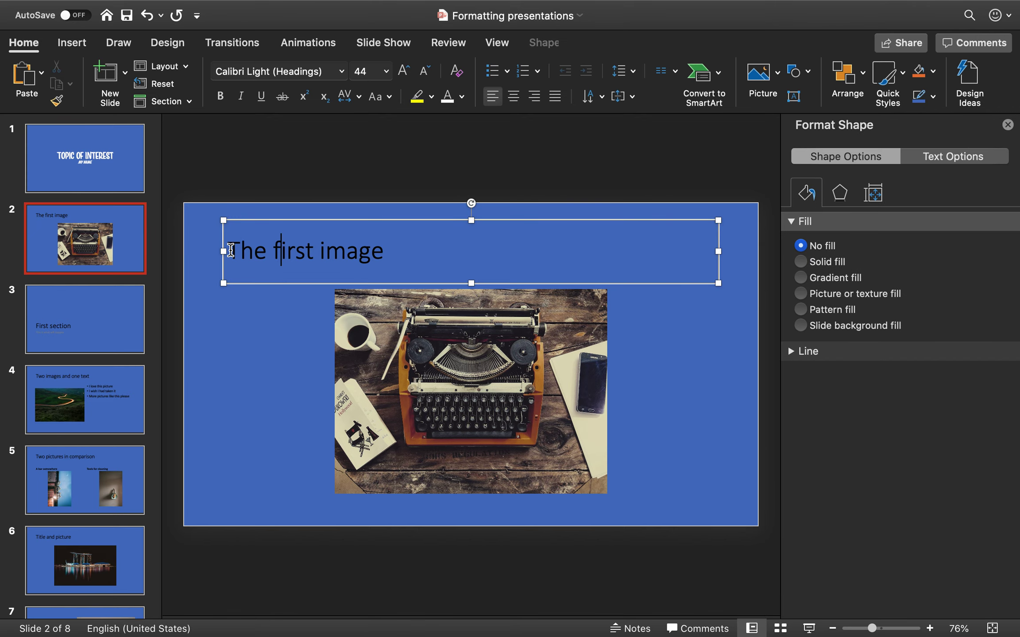
drag(231, 250, 487, 250)
click(341, 71)
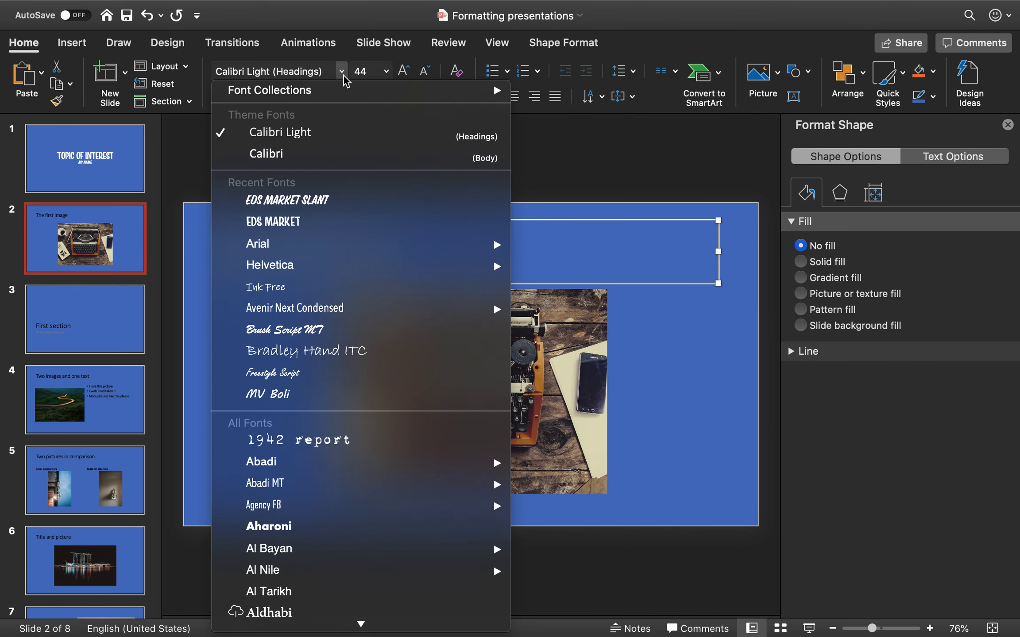
click(337, 221)
click(278, 366)
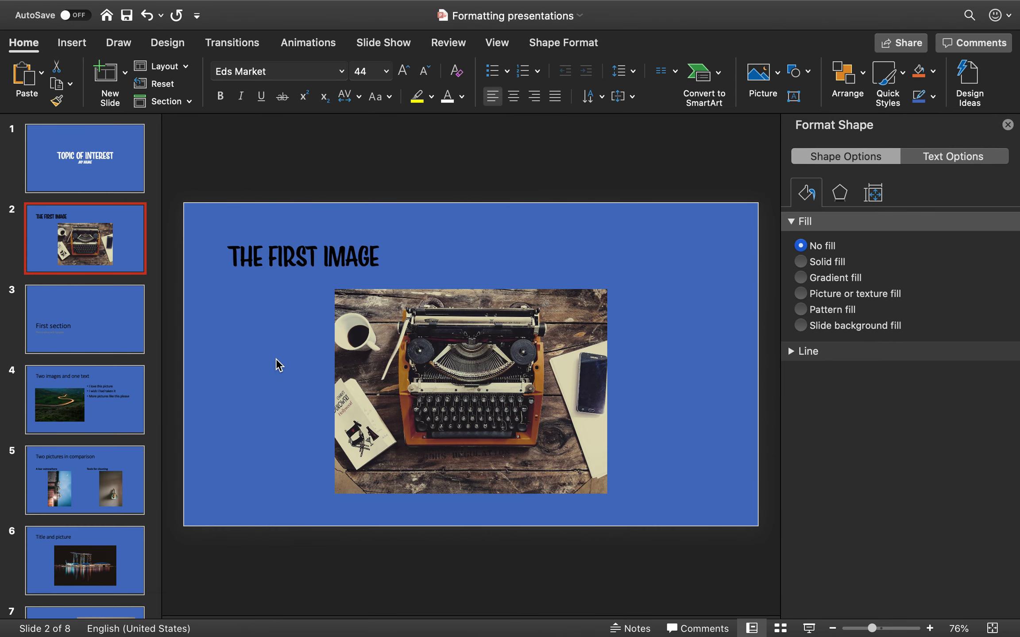
Make the whole slide 2 title text white.
click(269, 255)
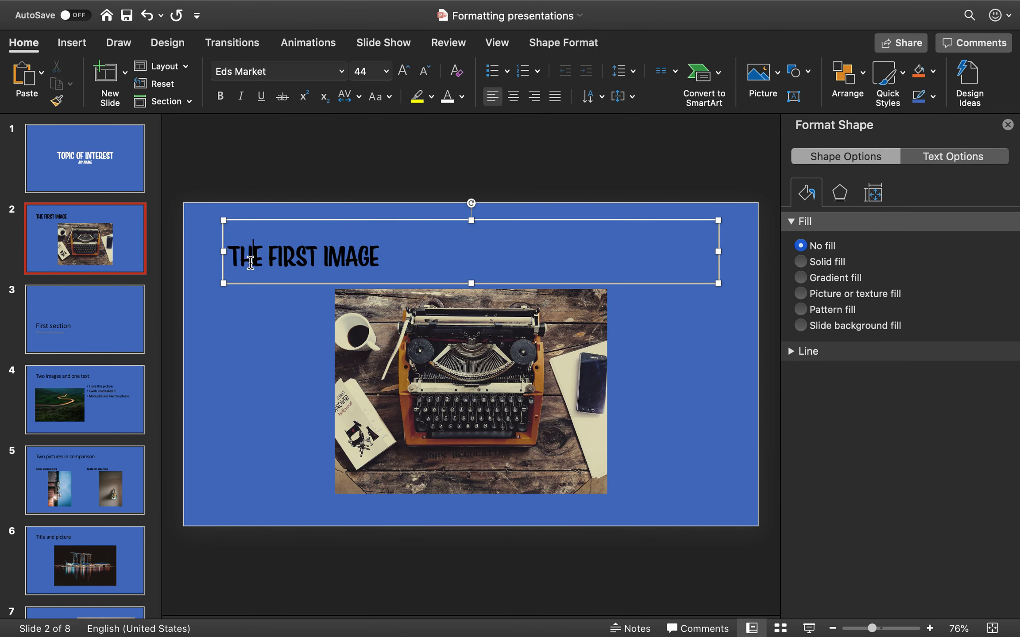
drag(228, 257, 419, 254)
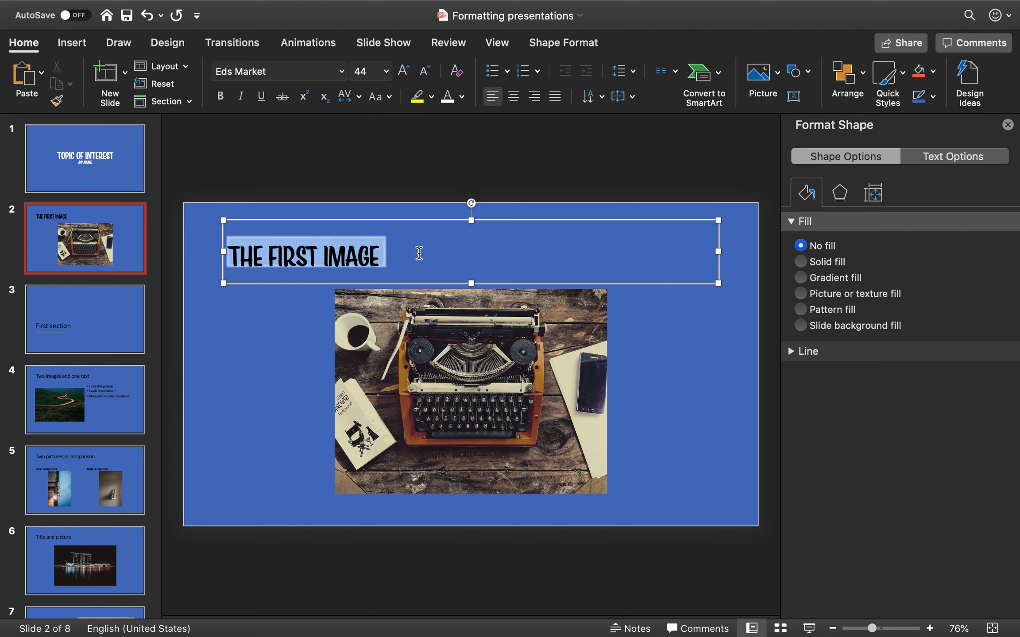
click(448, 101)
click(399, 191)
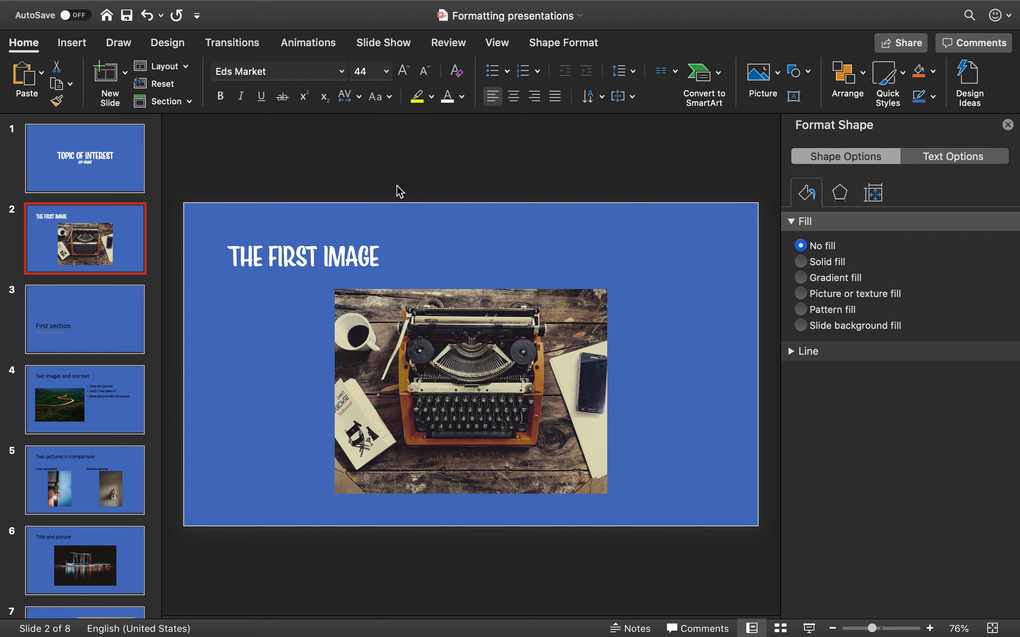
key(super+z)
click(413, 184)
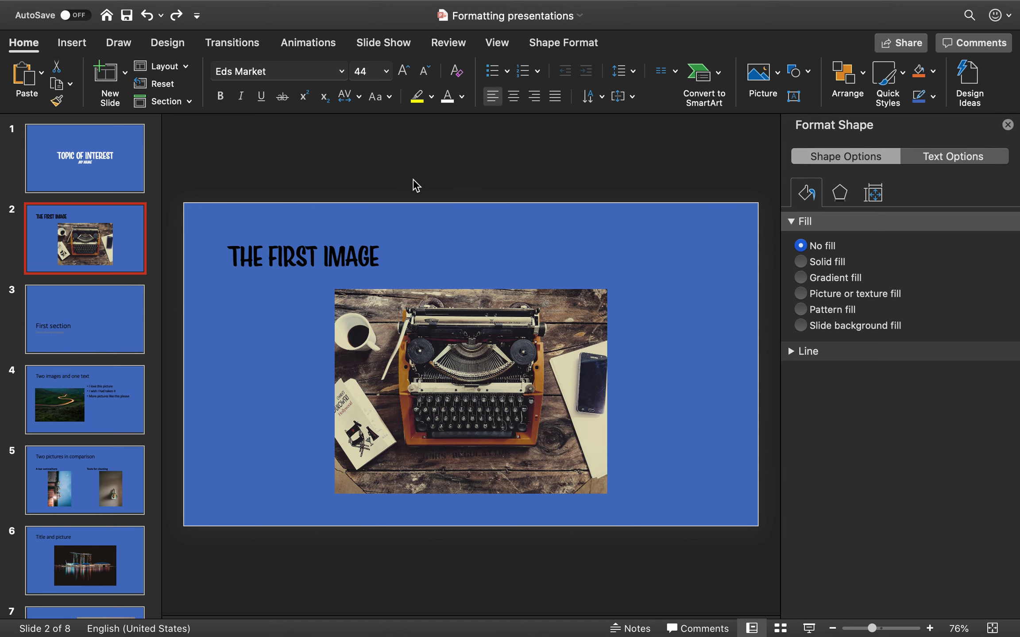
click(359, 255)
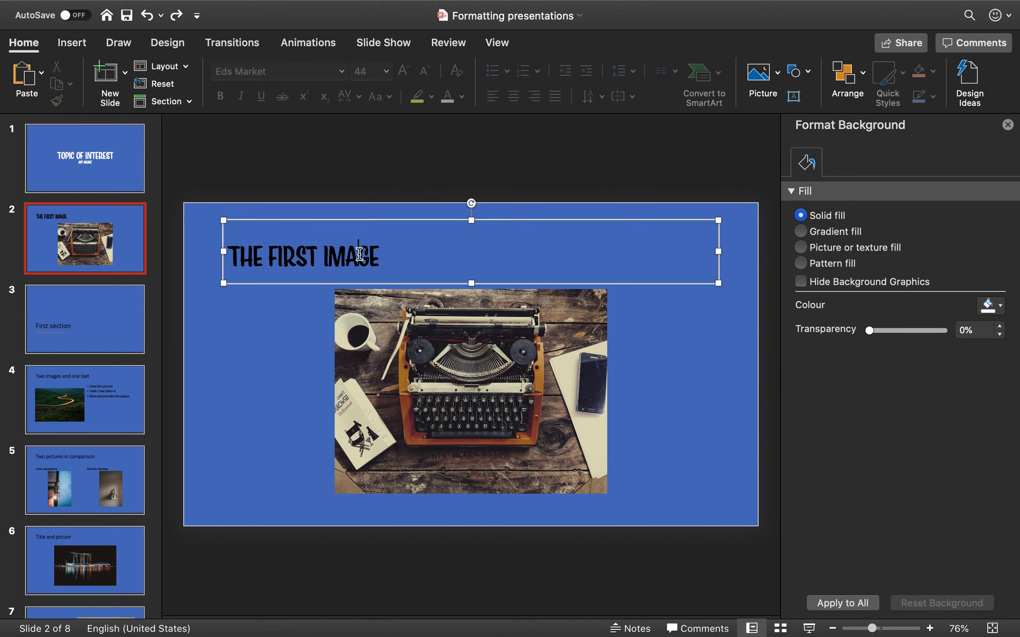
click(380, 221)
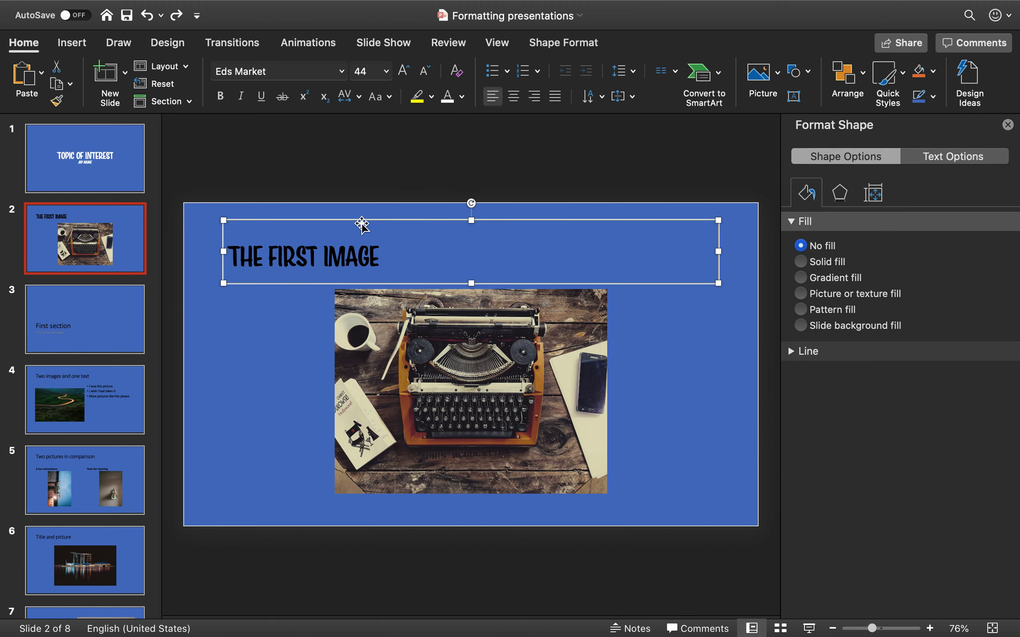
click(447, 98)
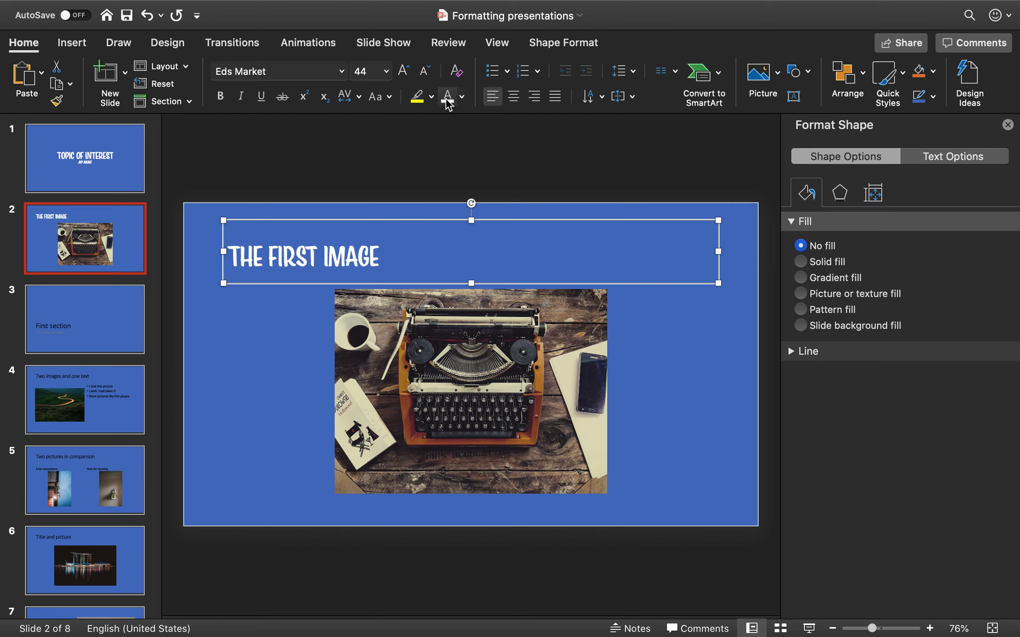
Set slide 3's 'First section' title and subtitle to white Eds Market.
click(144, 318)
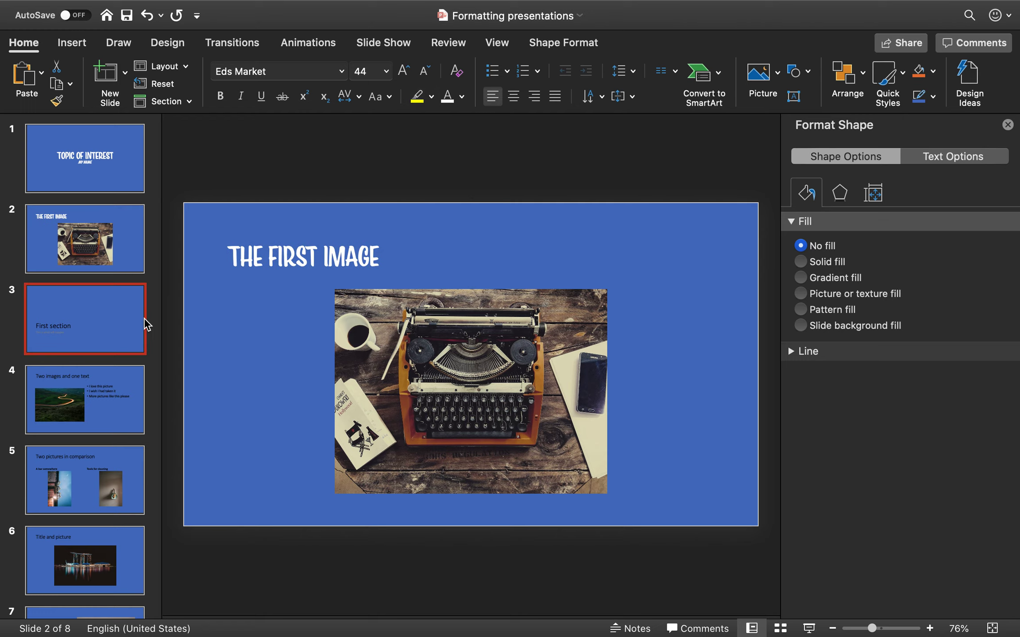
click(294, 424)
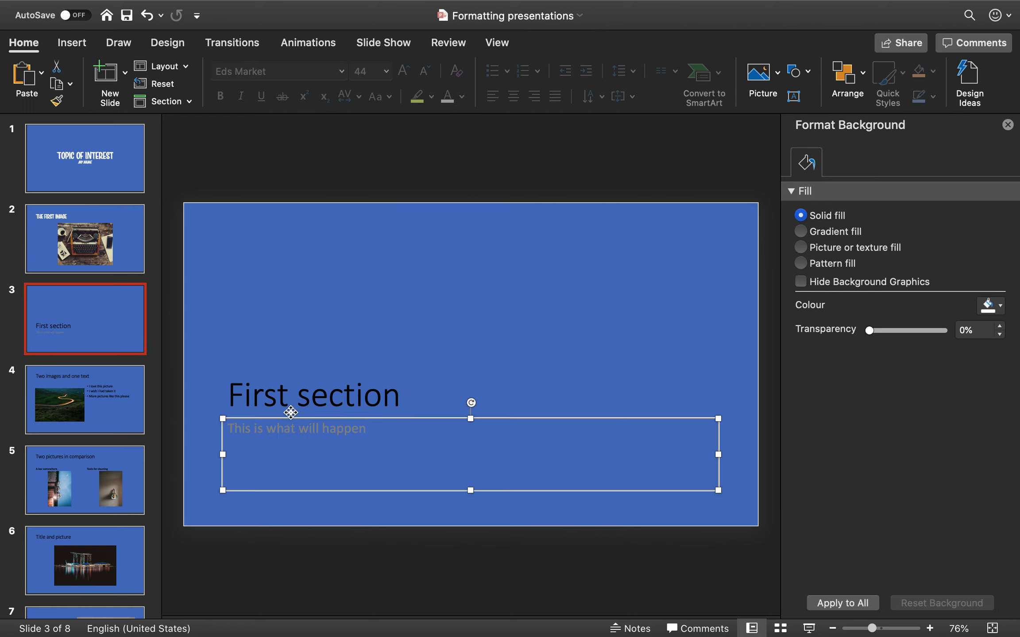
shift+click(293, 391)
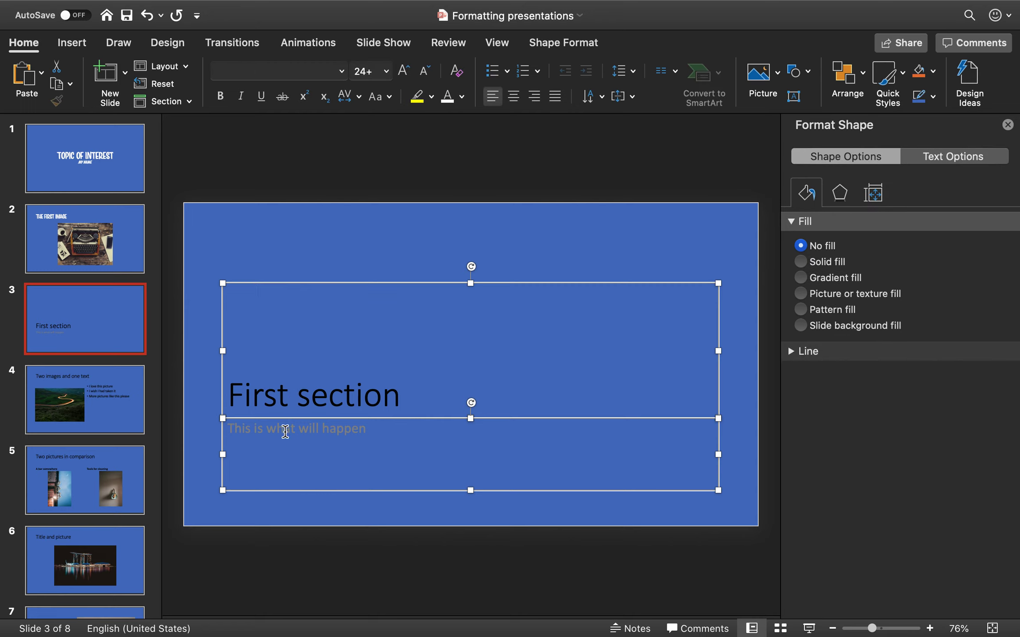
click(326, 234)
drag(190, 230, 528, 544)
drag(183, 238, 796, 562)
click(448, 97)
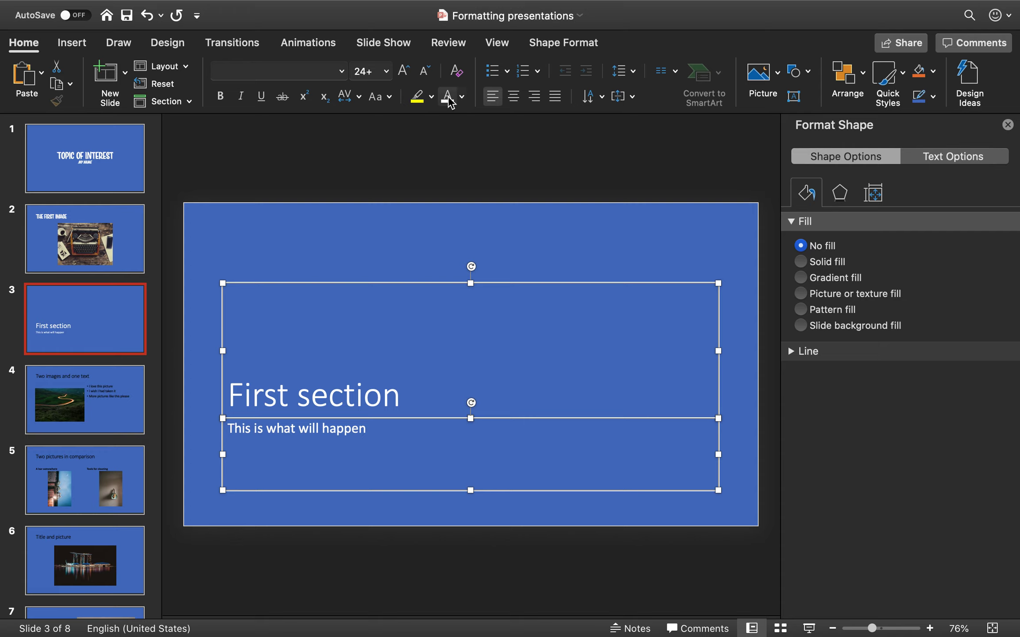
click(341, 71)
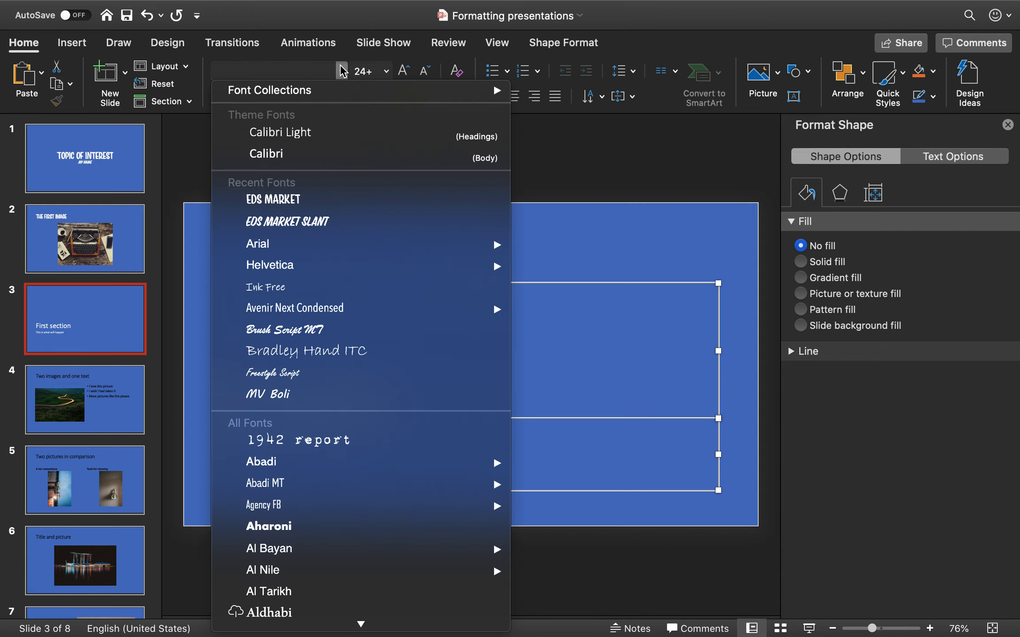
click(337, 199)
click(335, 237)
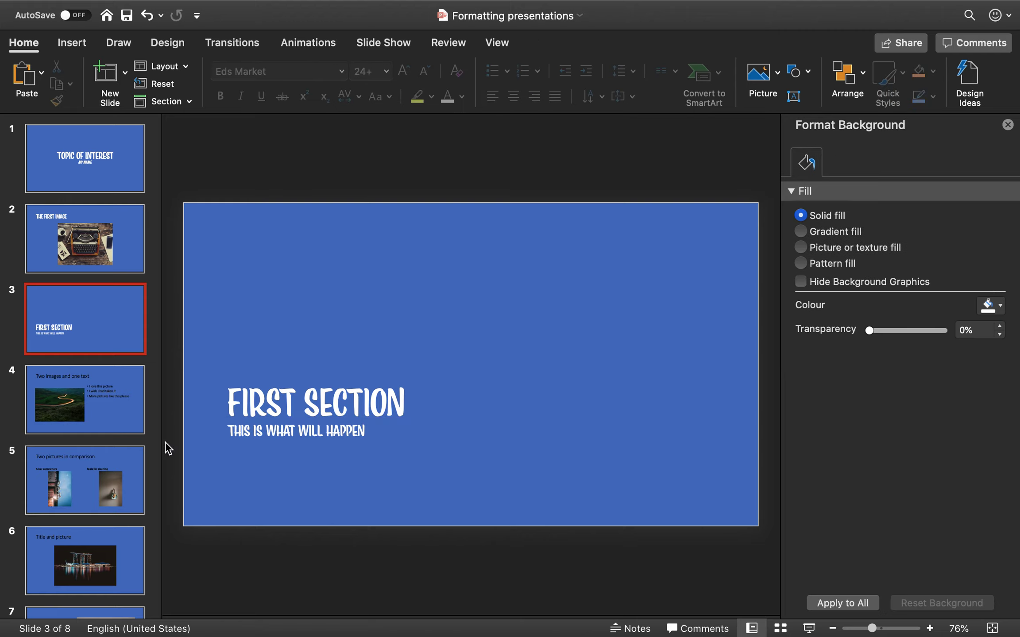
click(123, 417)
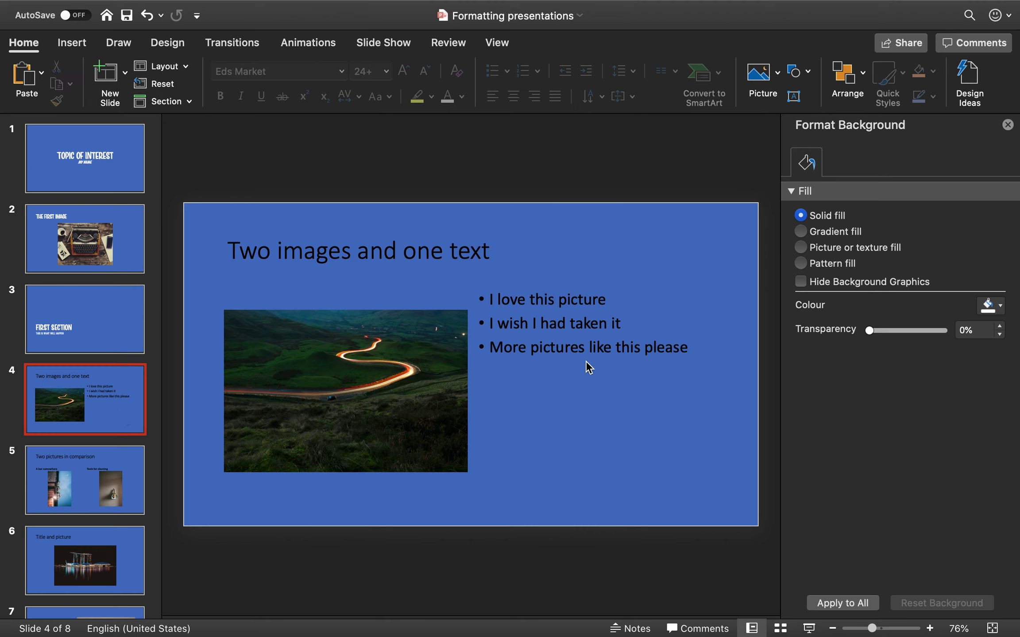
Set slide 4's 'Two images and one text' title and three bullets to white Eds Market.
click(575, 324)
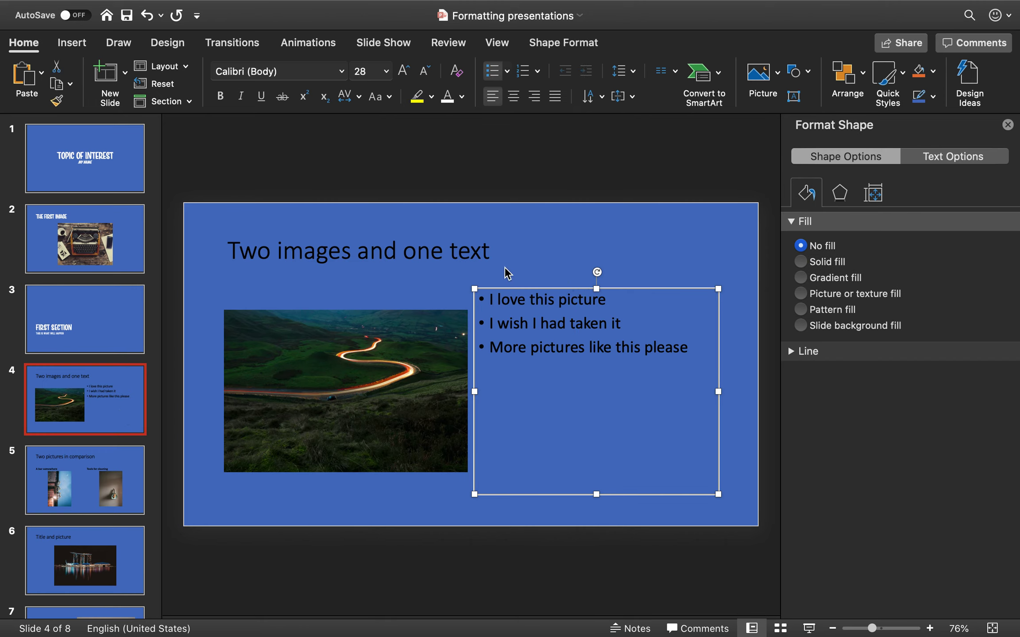
shift+click(469, 261)
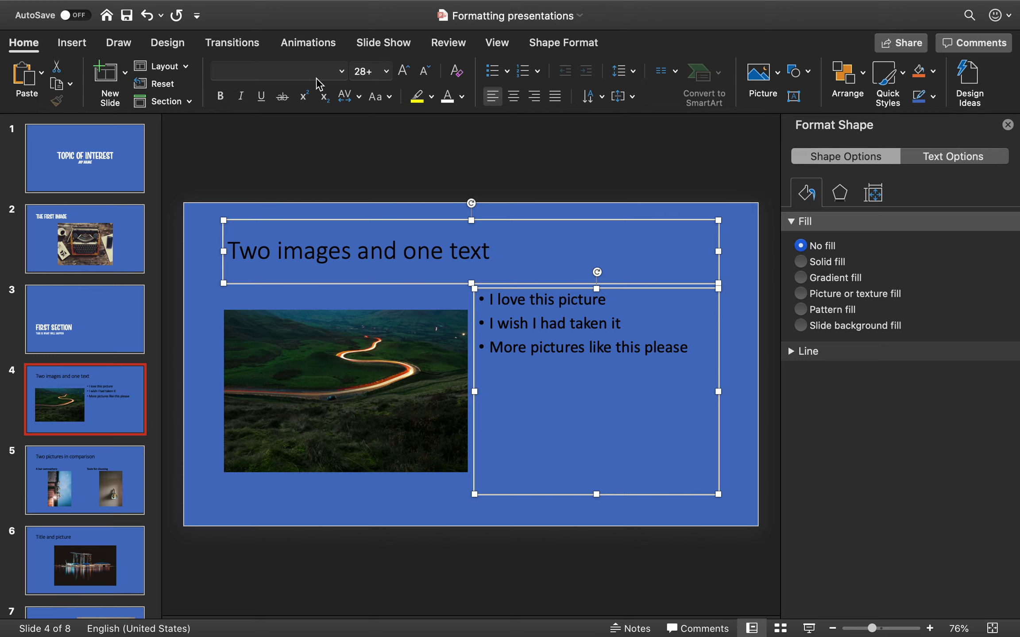
click(348, 69)
click(350, 200)
click(448, 97)
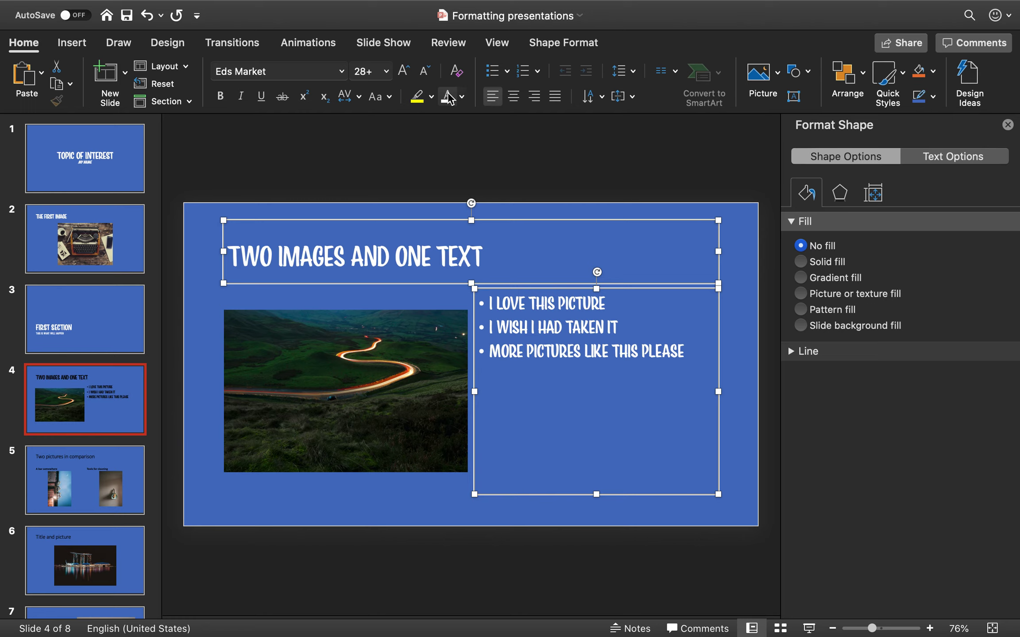
click(83, 495)
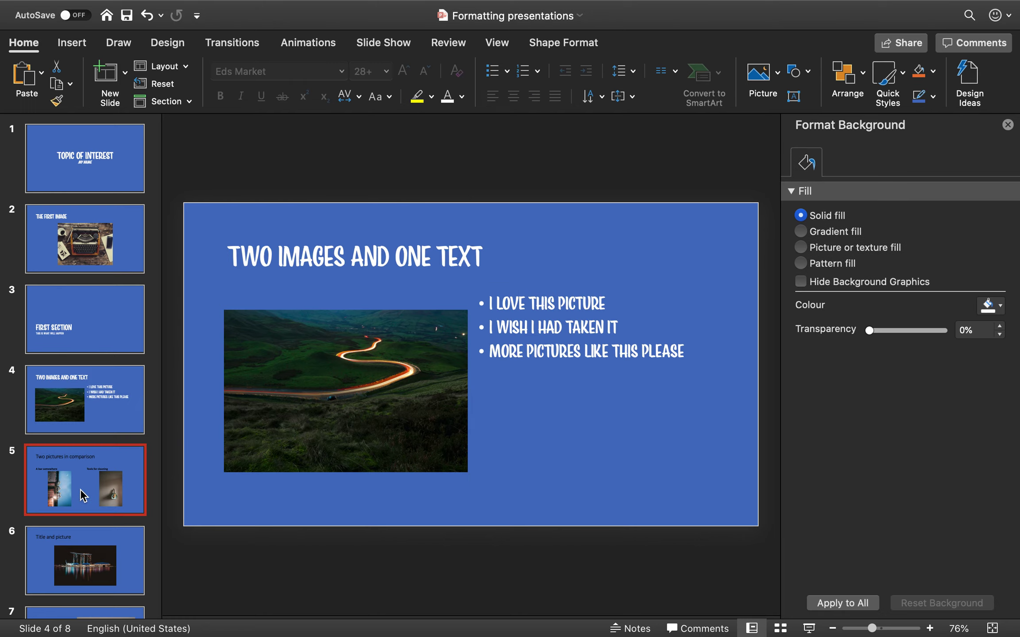
Set slide 5's title and captions 'A bar somewhere' and 'Tools for cleaning' to white Eds Market.
click(276, 262)
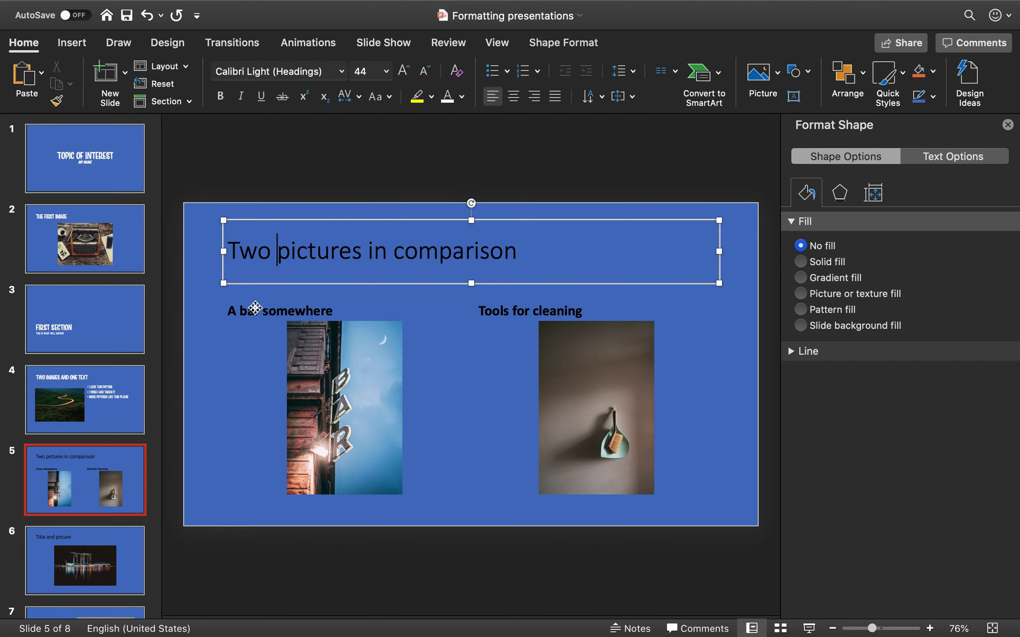
shift+click(255, 306)
shift+click(520, 313)
click(342, 72)
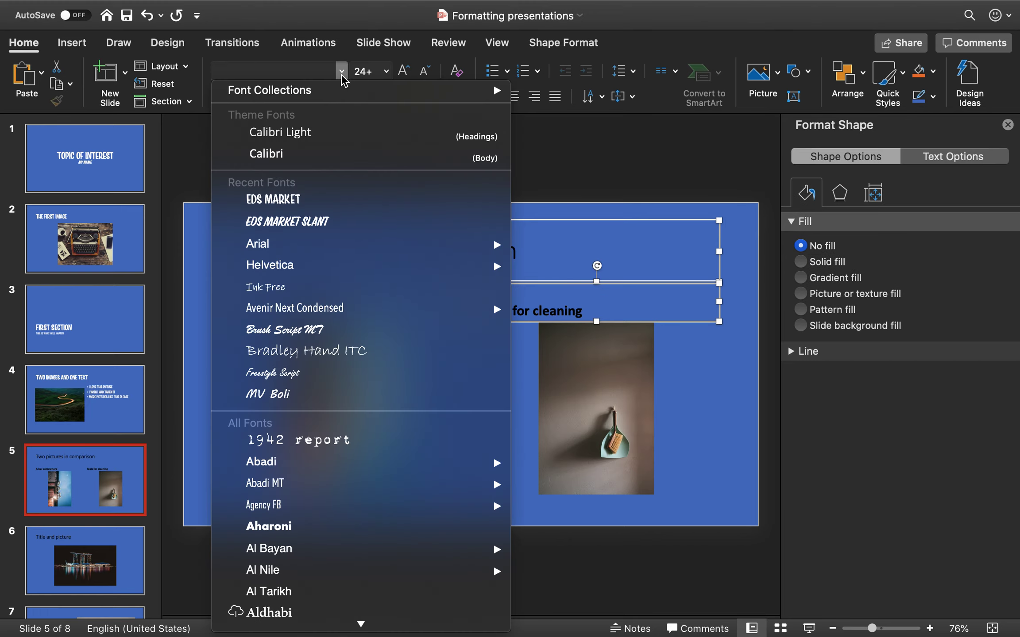
click(336, 205)
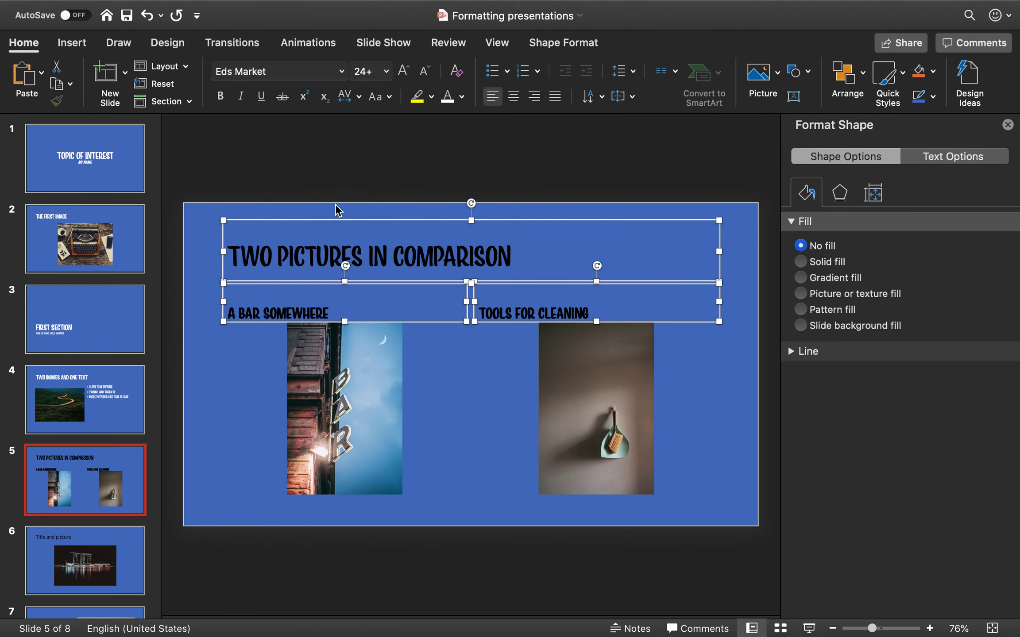
click(447, 96)
click(471, 158)
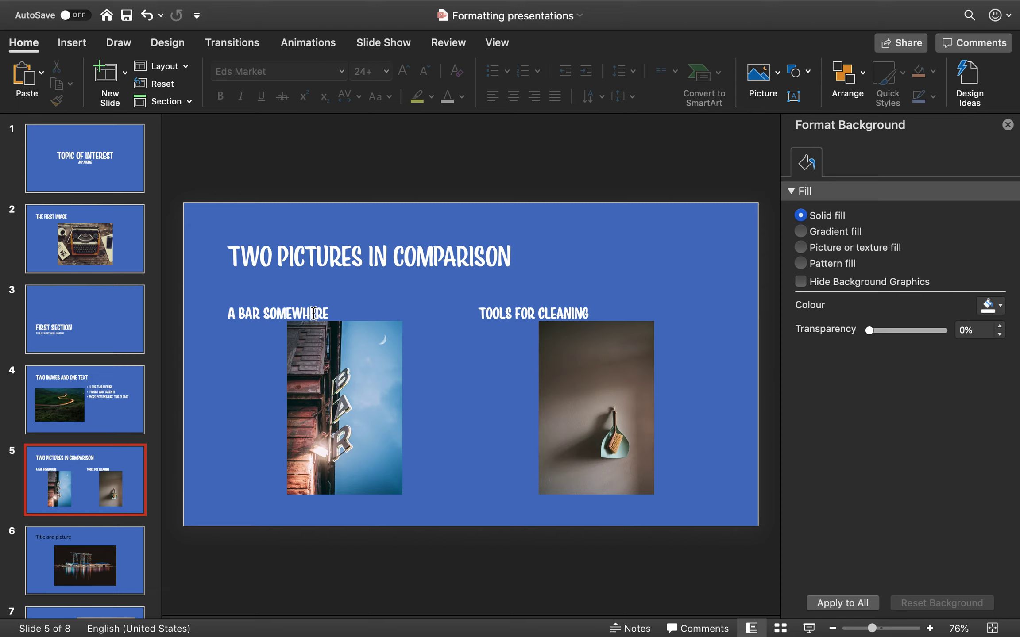
click(313, 313)
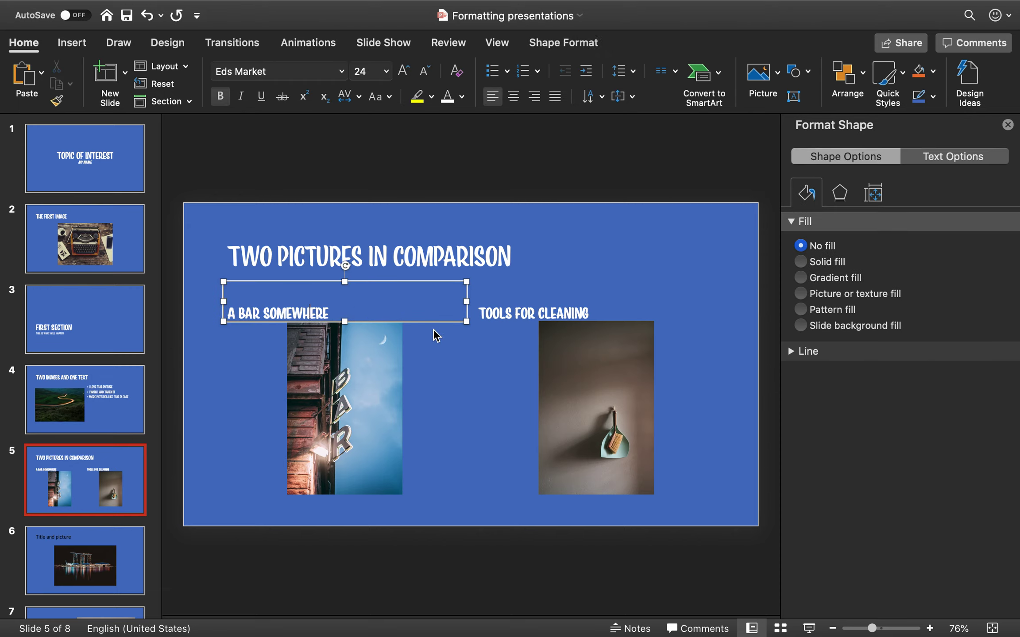
Nudge the A BAR SOMEWHERE and TOOLS FOR CLEANING captions up two steps together on slide 5.
shift+click(510, 319)
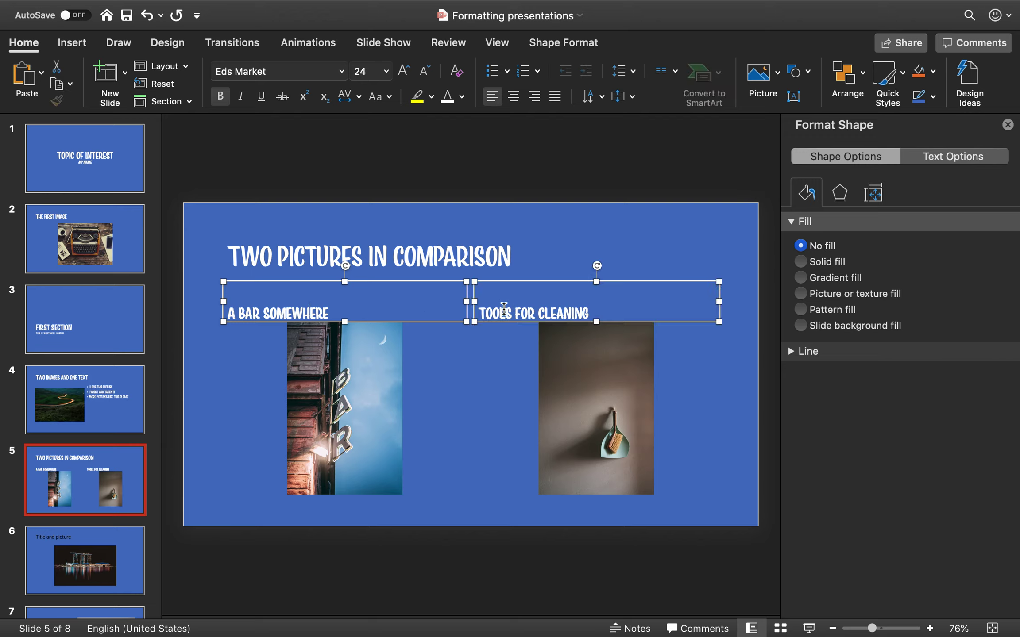
key(Up)
key(Up)
key(Up)
key(Up)
key(Up)
key(Up)
key(Up)
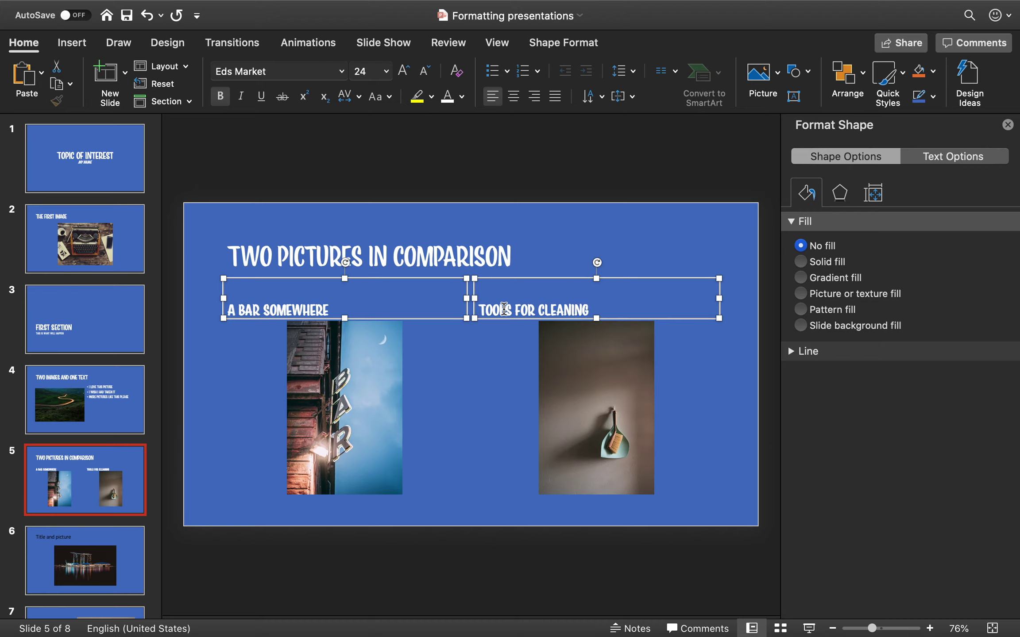
key(Up)
key(Up)
key(Up)
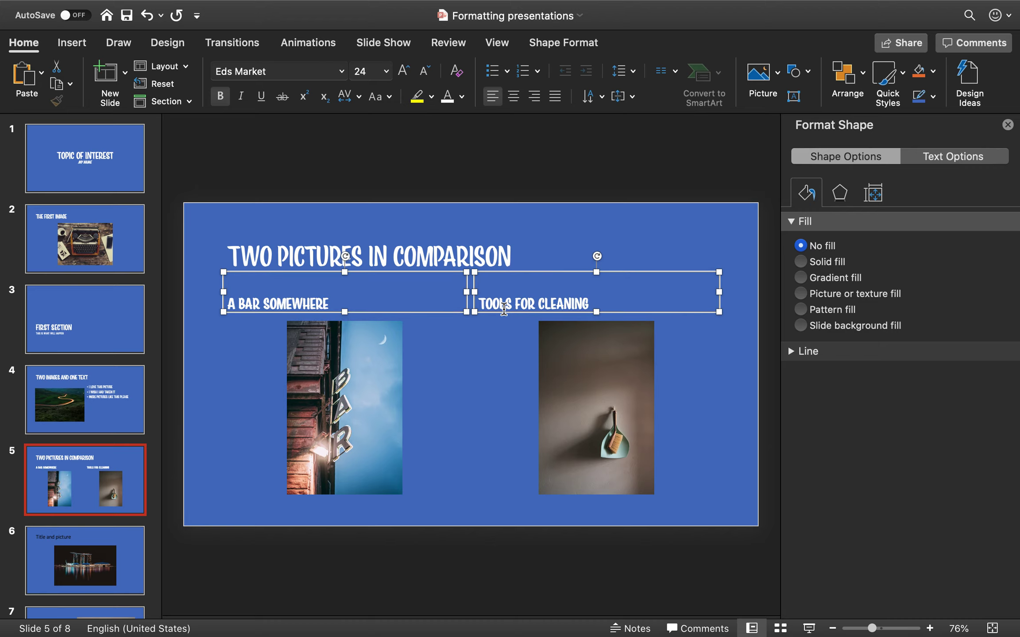
click(512, 162)
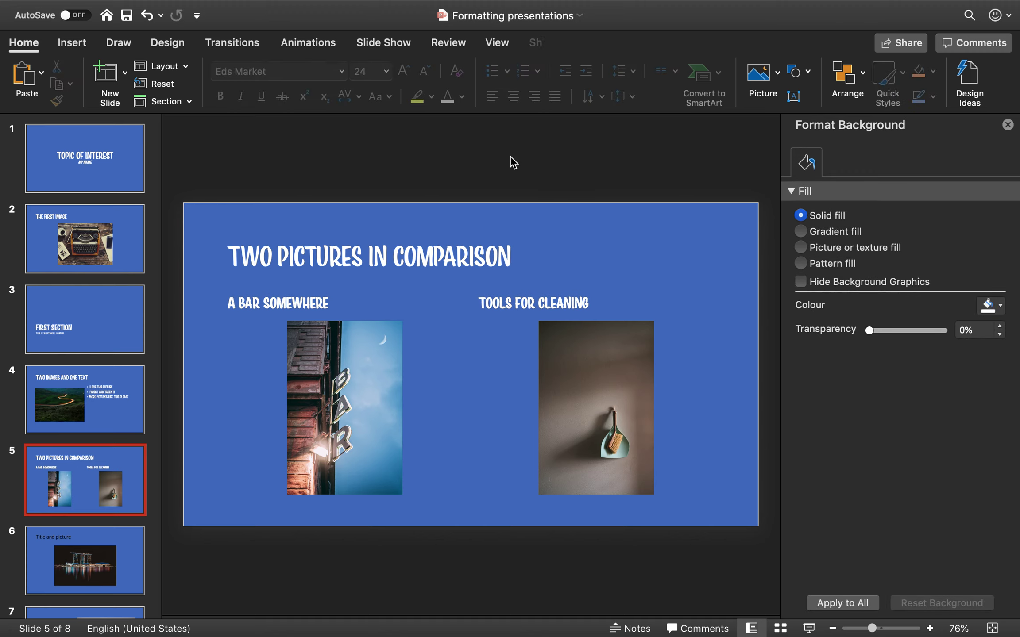
Apply the Eds Market font to slide 6's 'Title and picture' heading box.
click(87, 552)
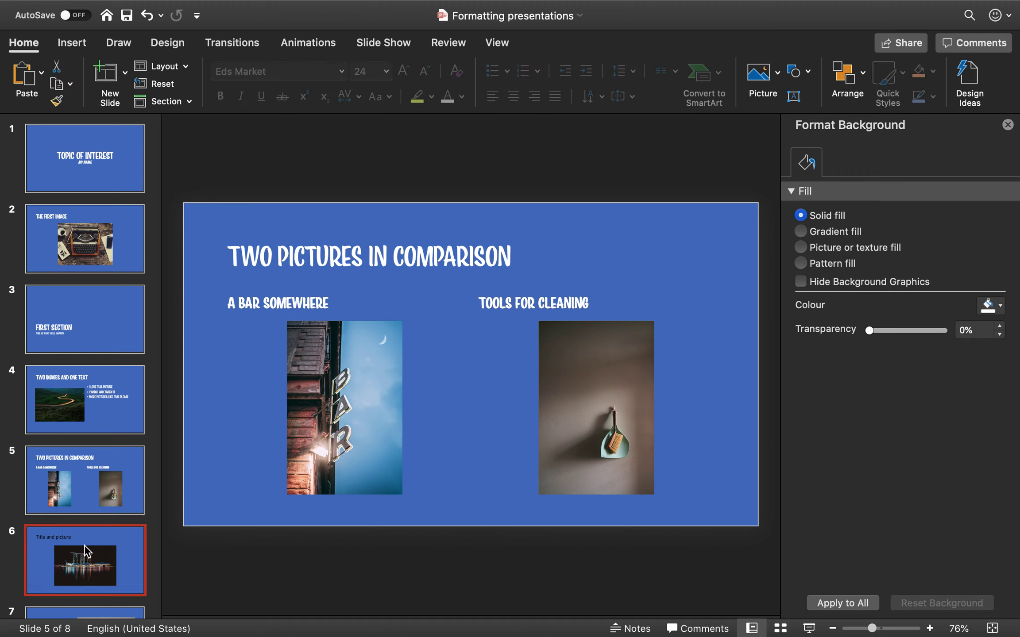
drag(269, 173, 369, 267)
click(240, 251)
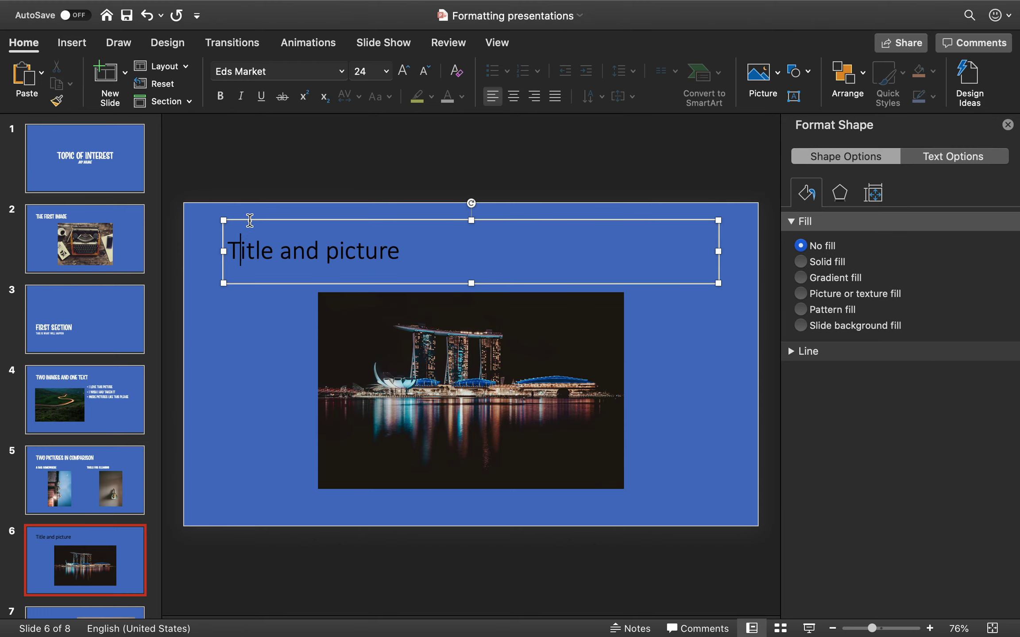
click(250, 220)
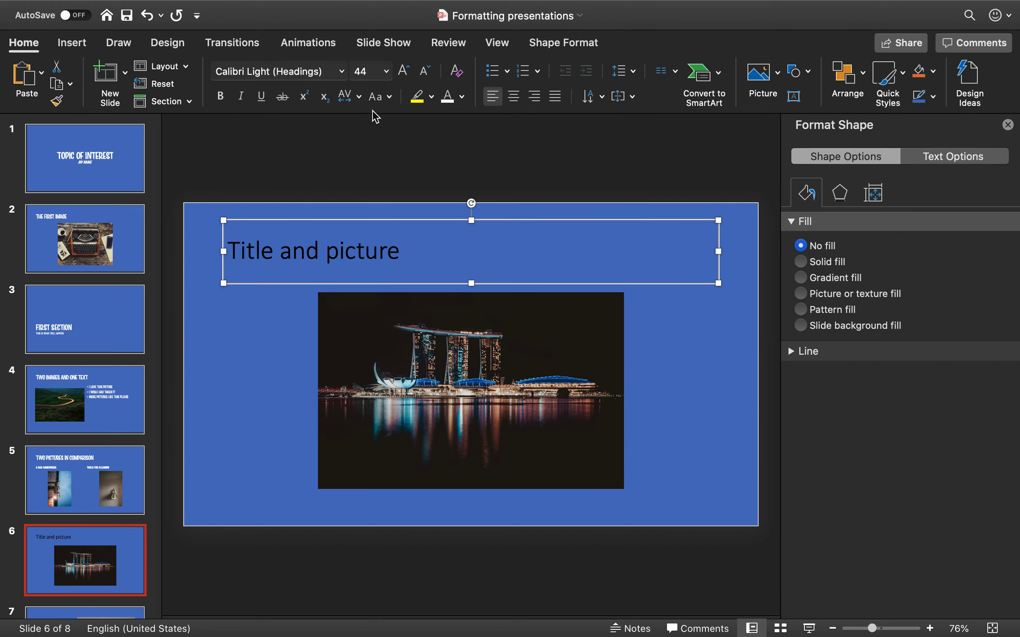
click(346, 73)
click(223, 437)
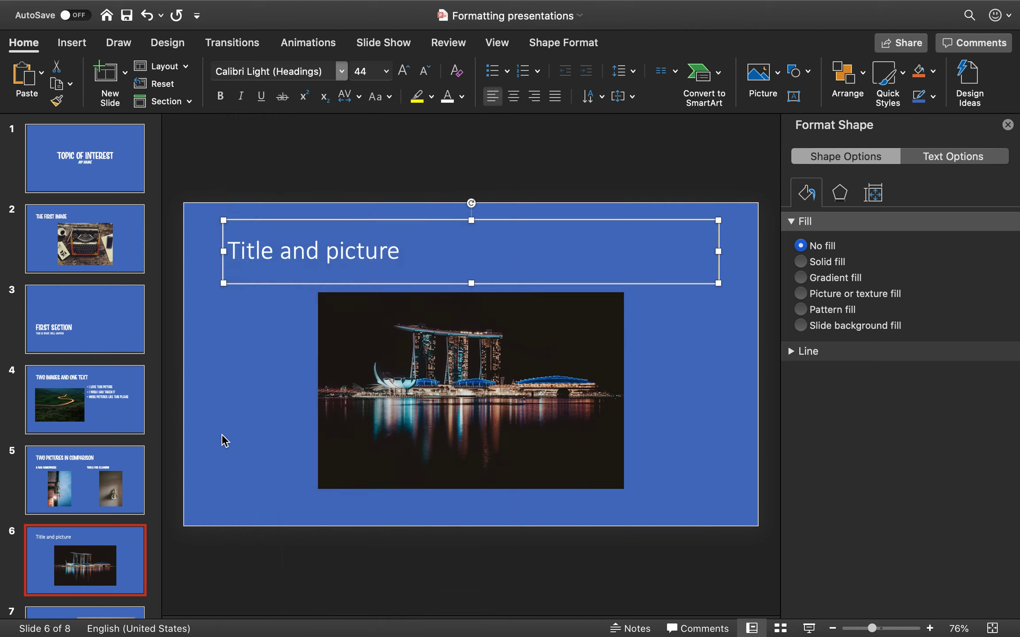
scroll(64, 494, down, 5)
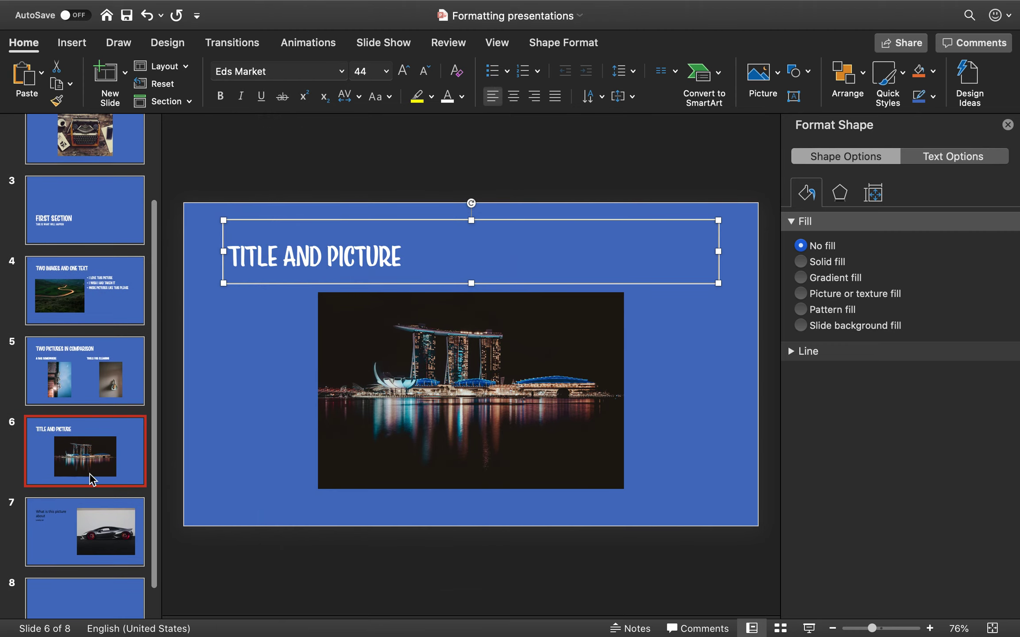
scroll(90, 474, down, 2)
click(65, 503)
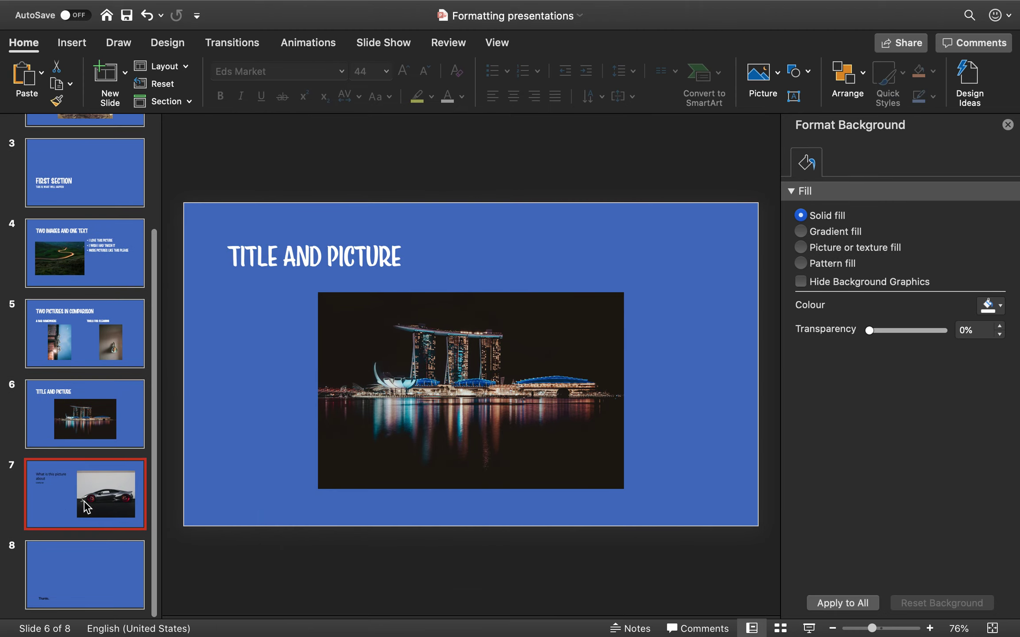
Make slide 7's 'What is this picture about' title and 'Lovely car' subtitle white Eds Market.
drag(184, 175, 410, 410)
shift+click(255, 309)
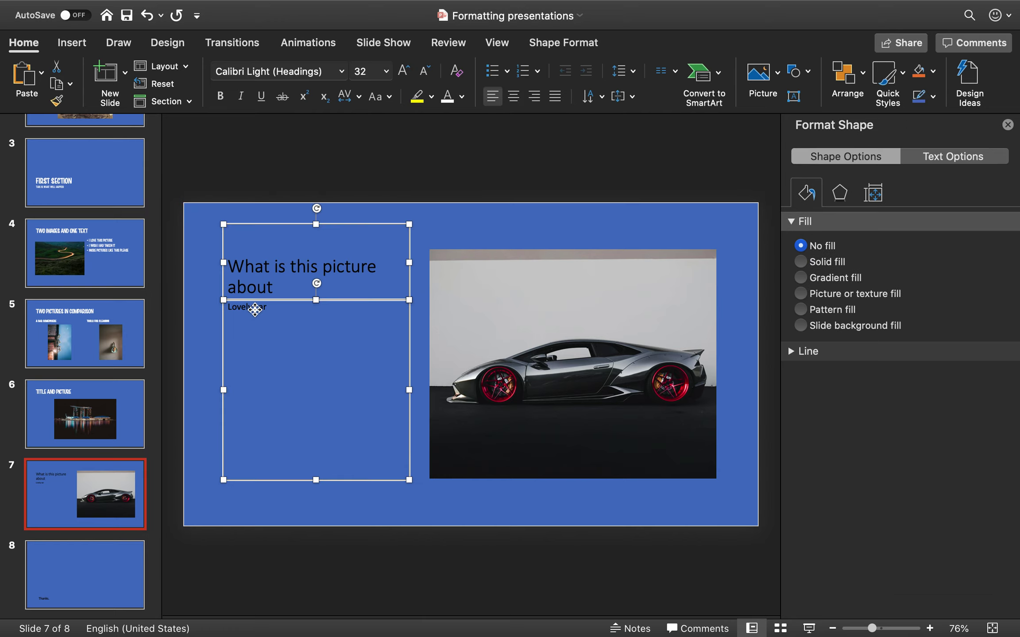
click(448, 98)
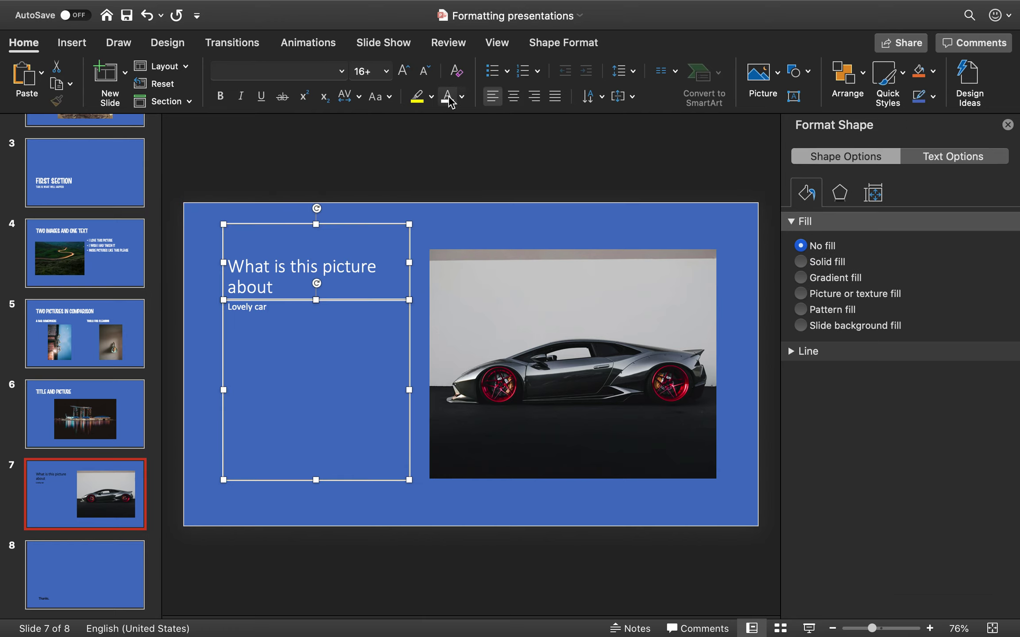
click(341, 73)
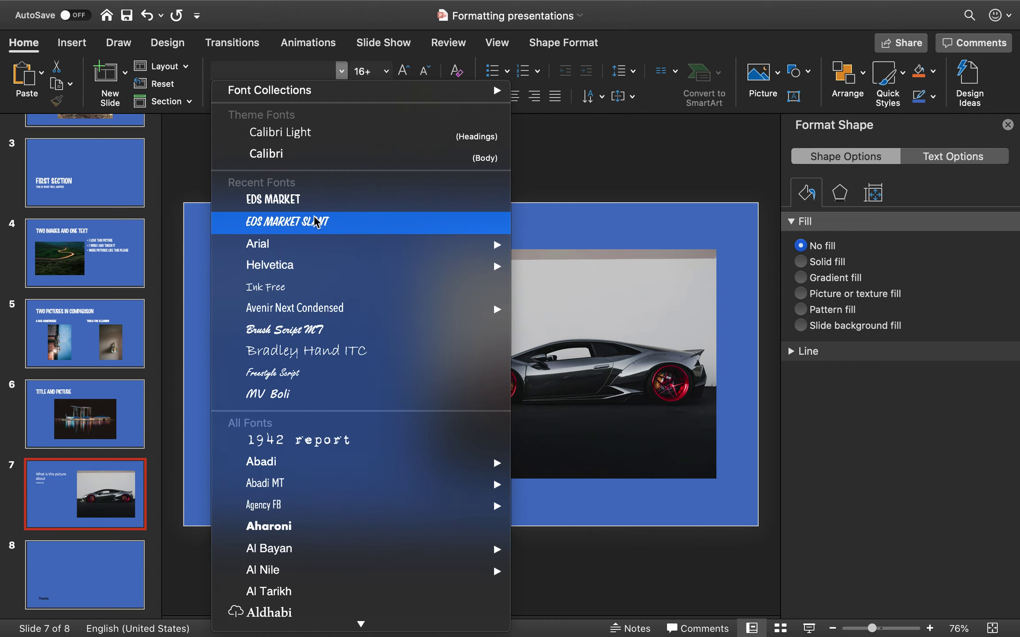
click(275, 200)
click(84, 588)
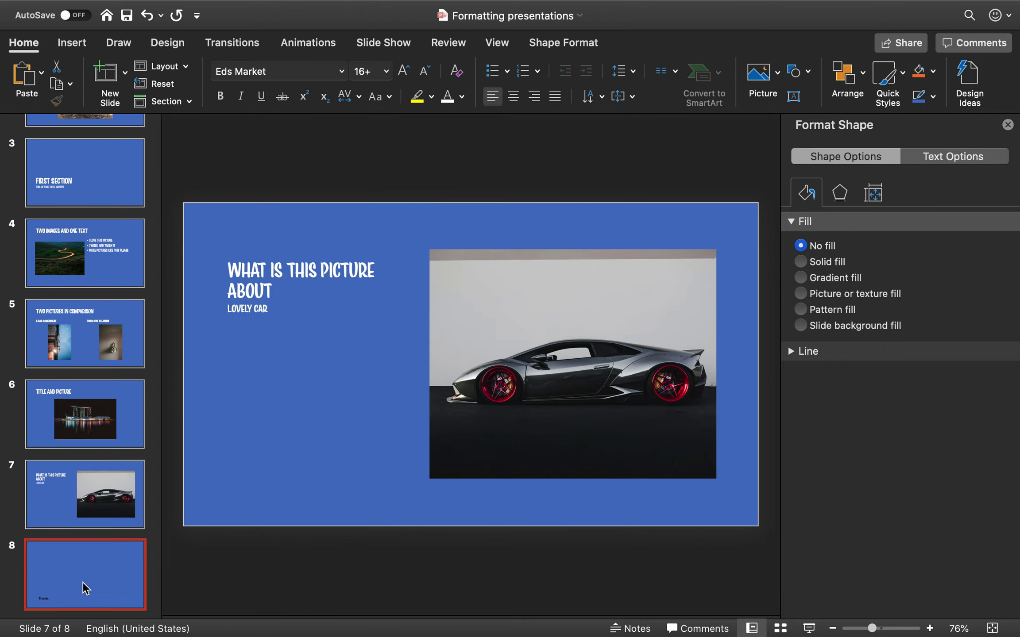
Change the 'Thanks.' text box on slide 8 to the Eds Market font.
drag(169, 417, 478, 550)
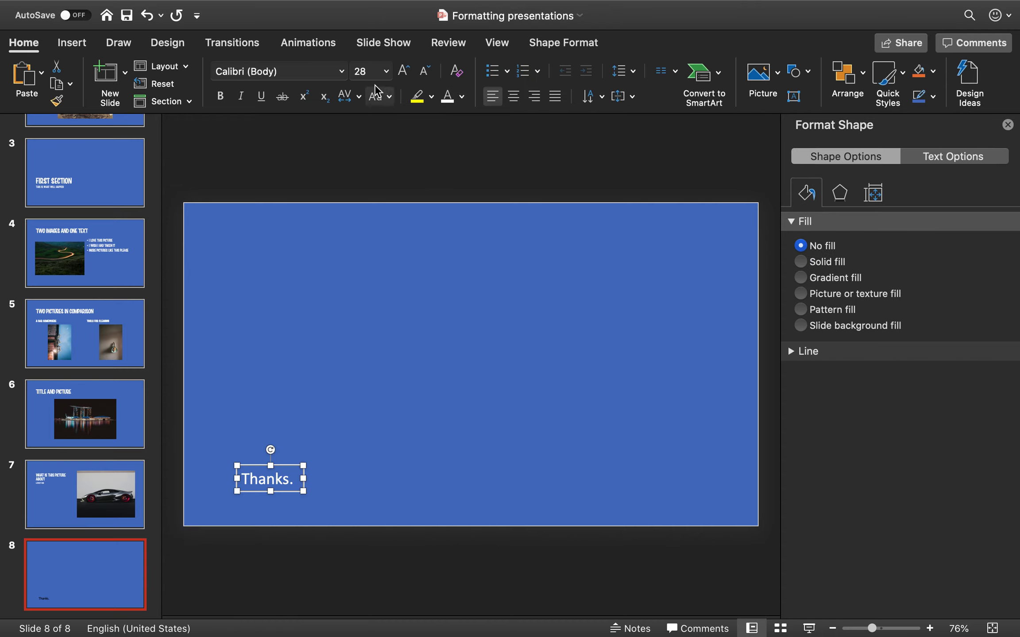
click(341, 71)
click(318, 199)
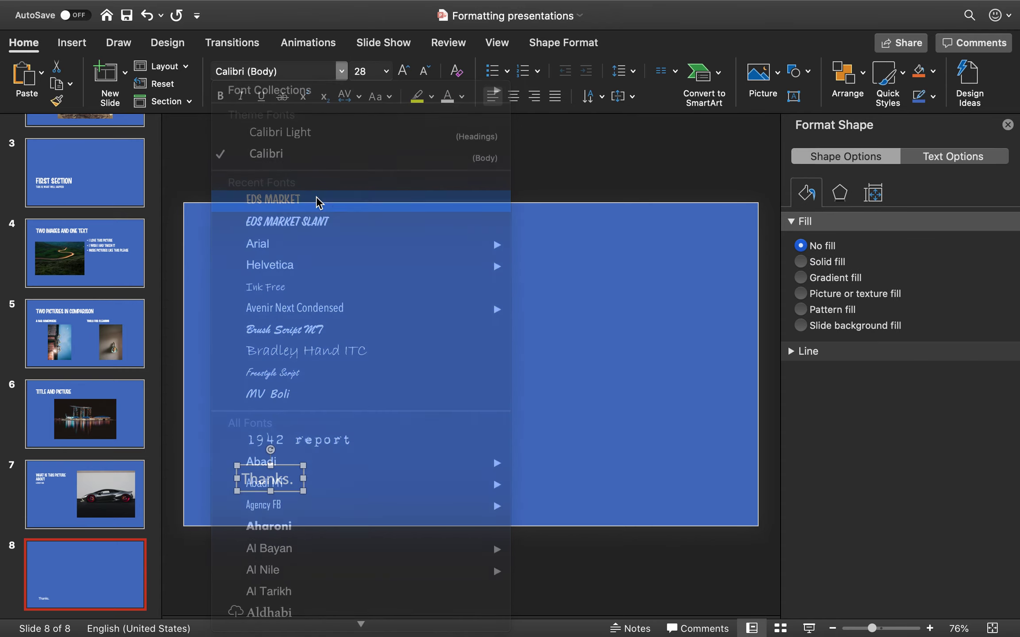
click(398, 204)
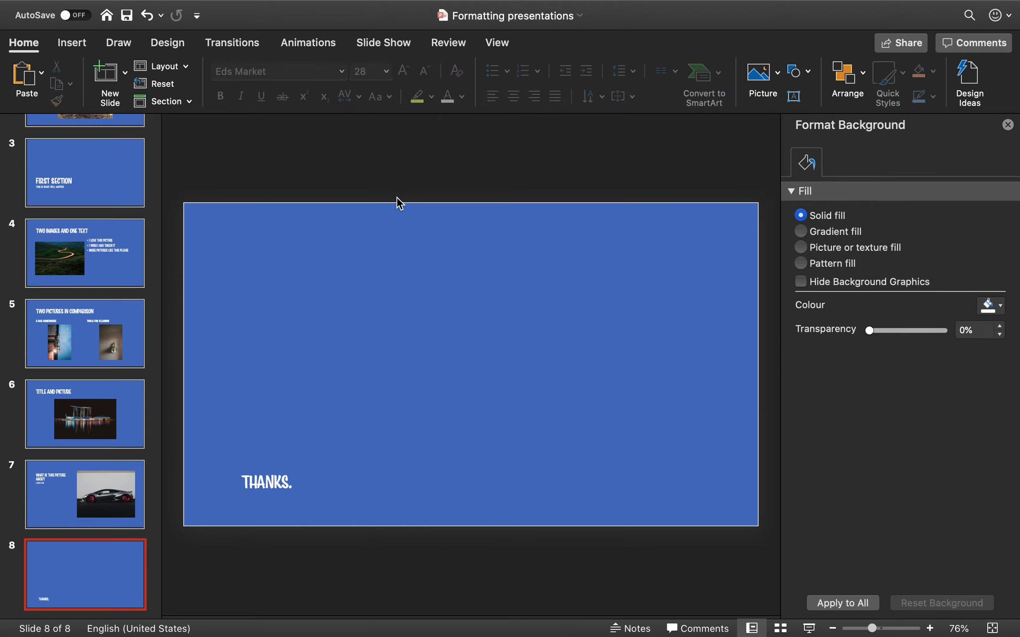
Run the slide show starting from the 'Topic of interest' slide, then exit with Esc.
scroll(98, 294, up, 5)
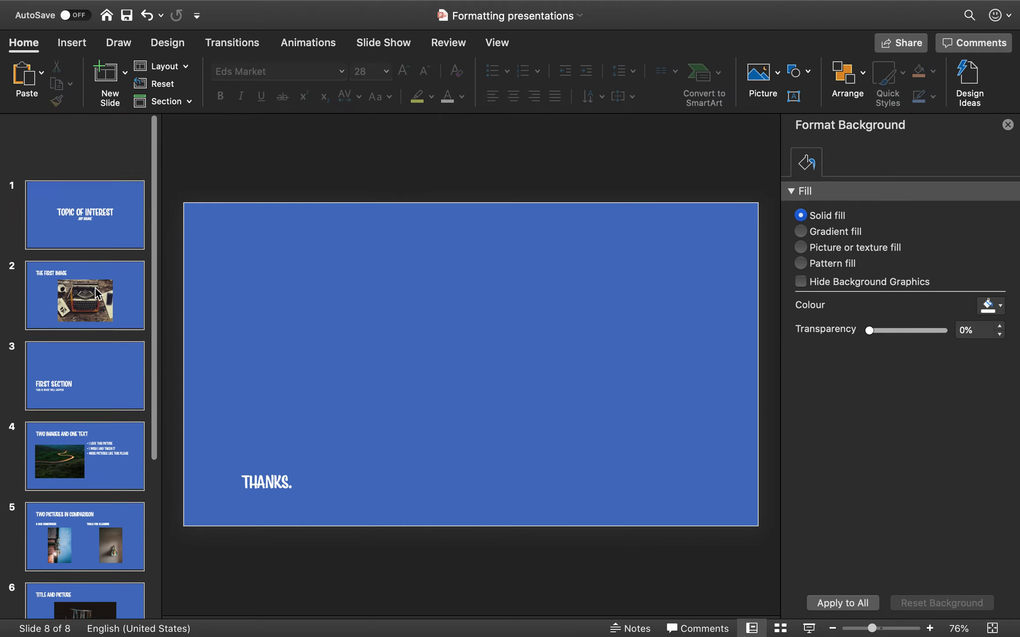
click(105, 171)
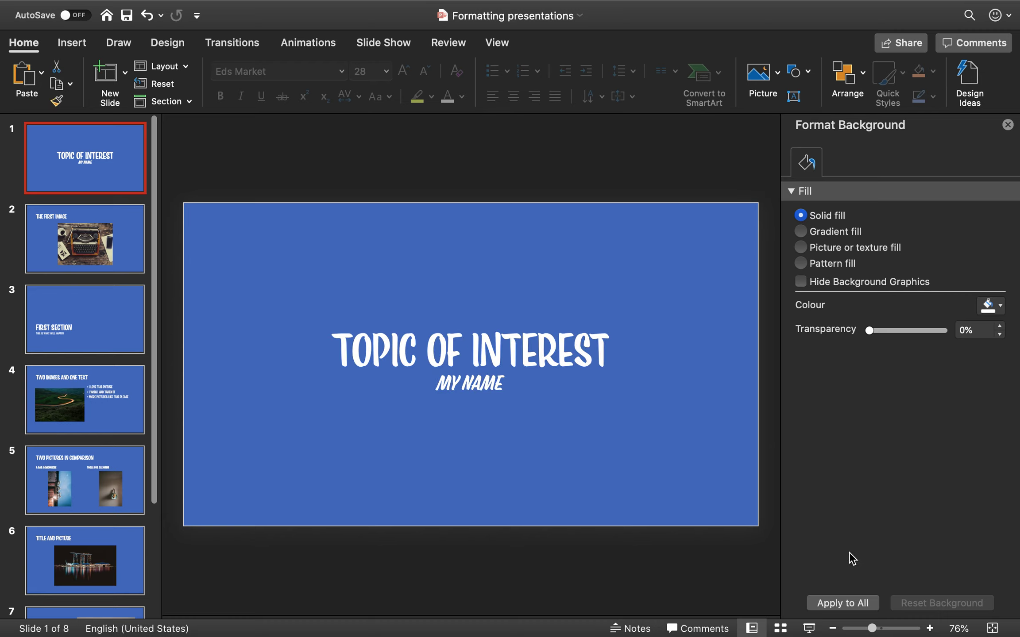
click(809, 629)
key(Escape)
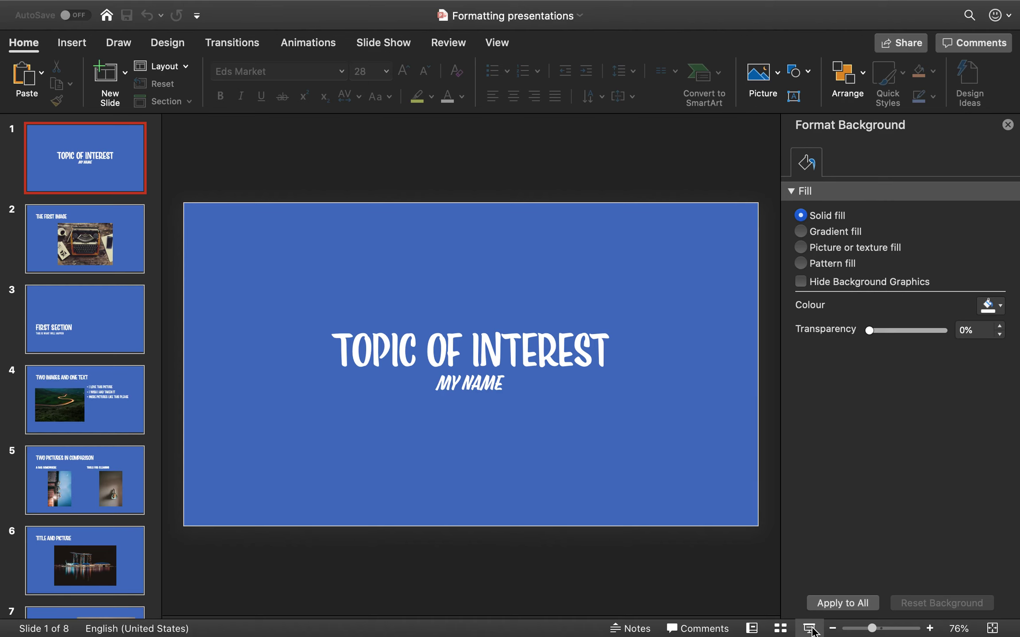